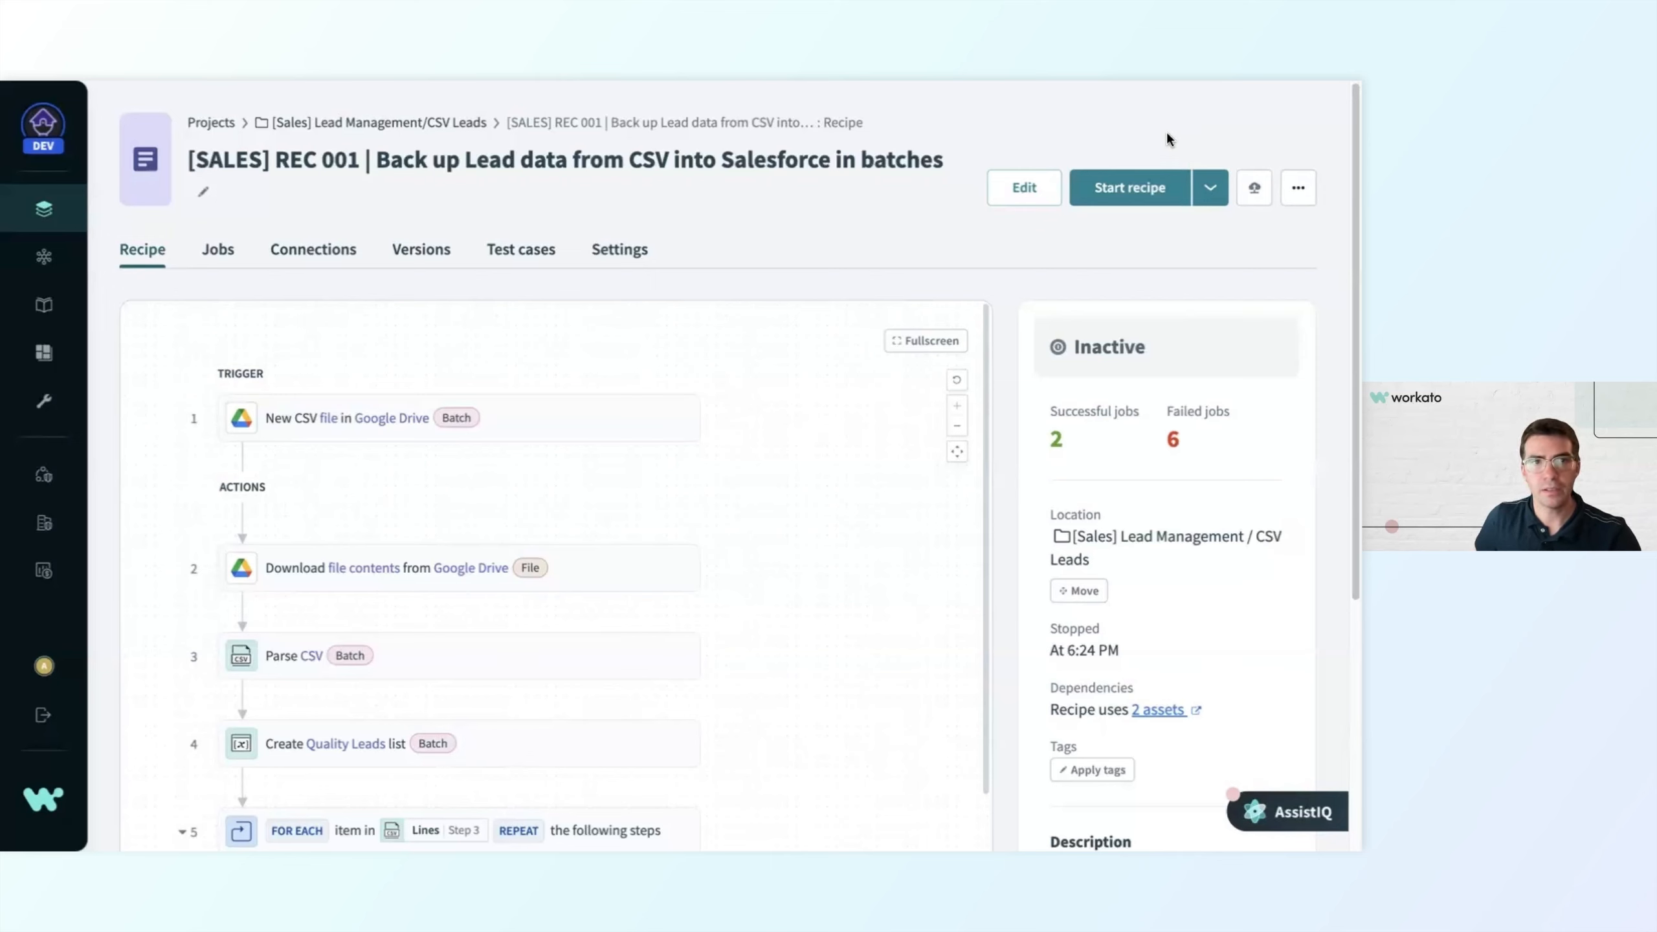
Open the workspace's lookup tables in a new browser tab and view the Marketo to Salesforce Lead Source table.
mouse_move(42, 147)
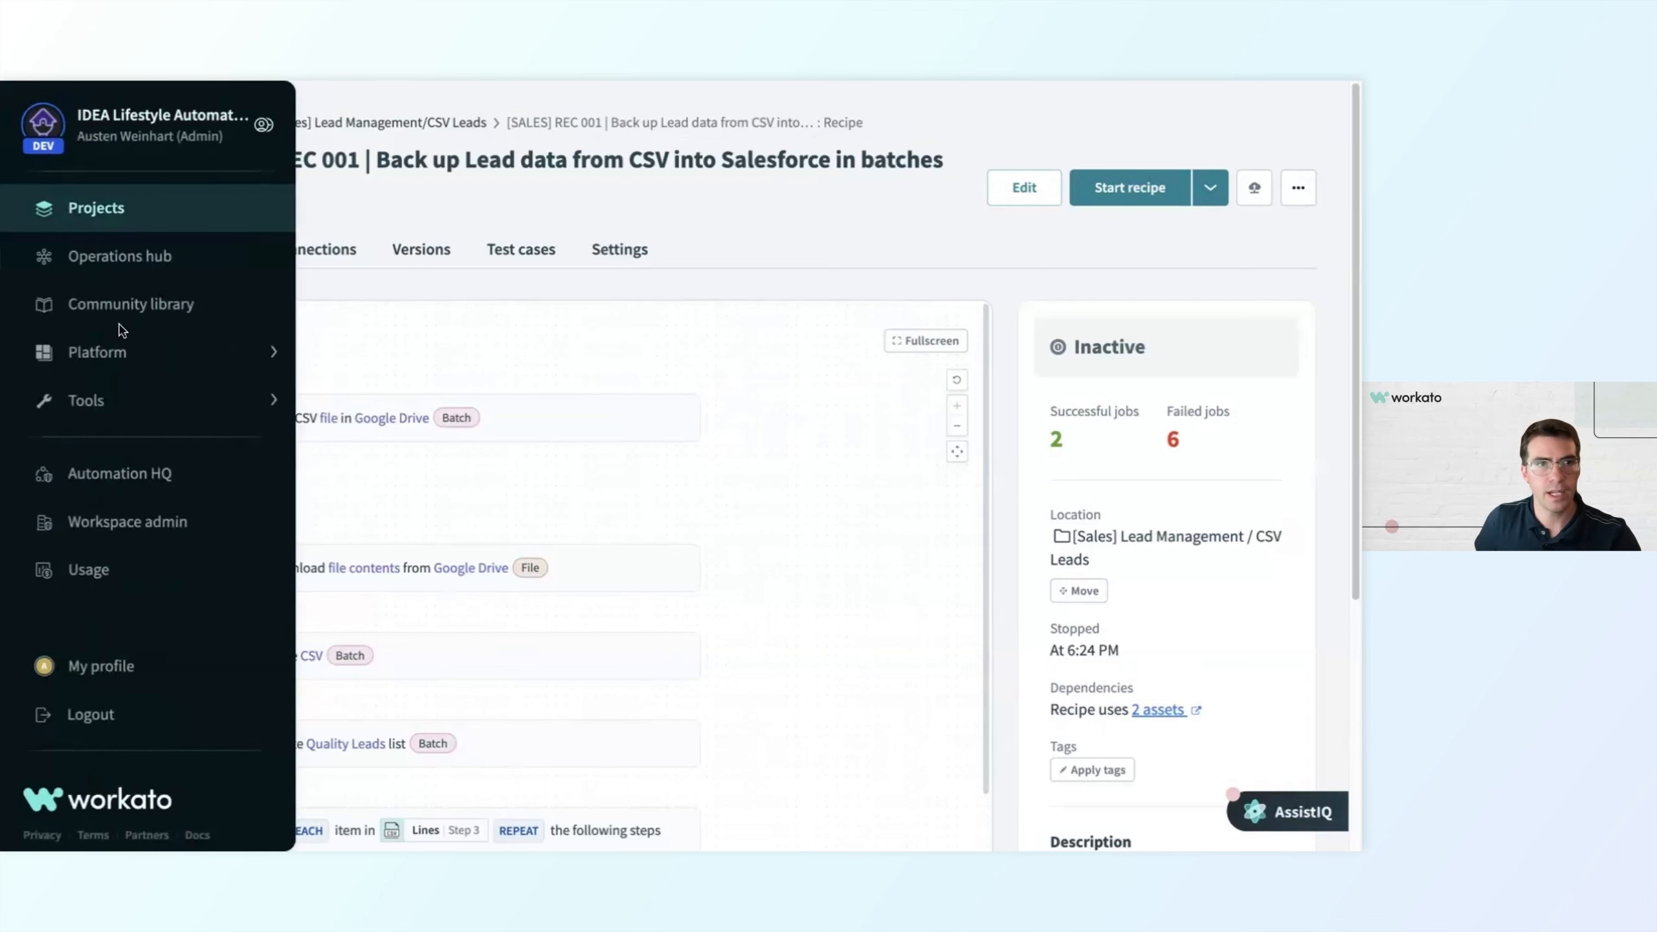
mouse_move(116, 403)
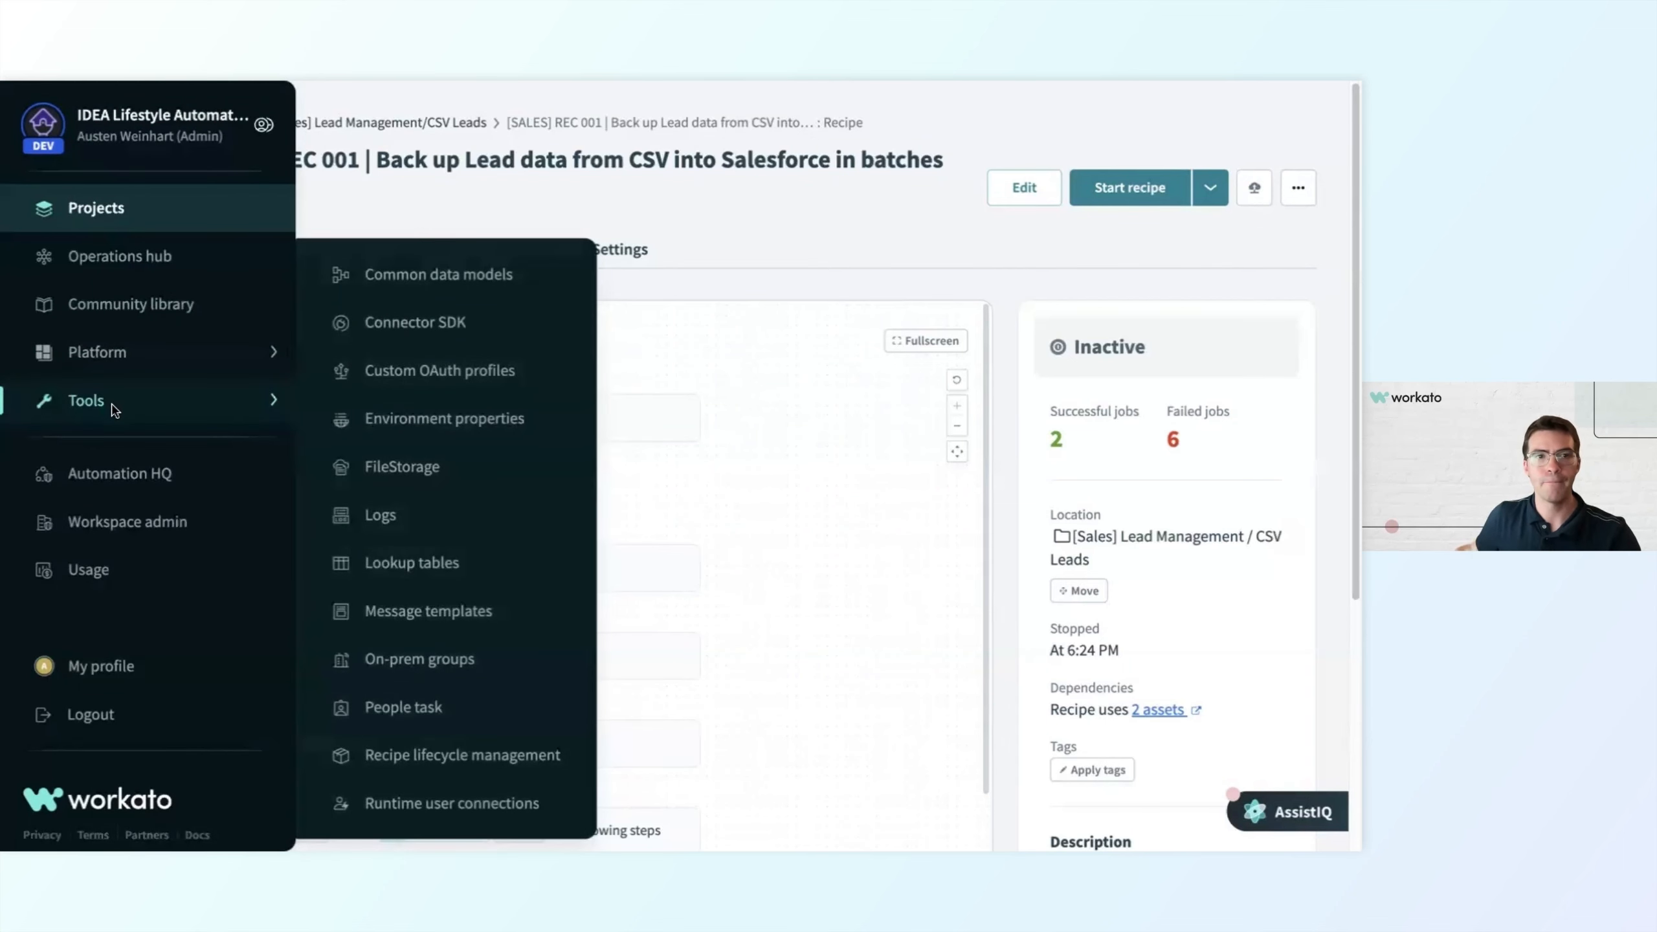
right_click(412, 565)
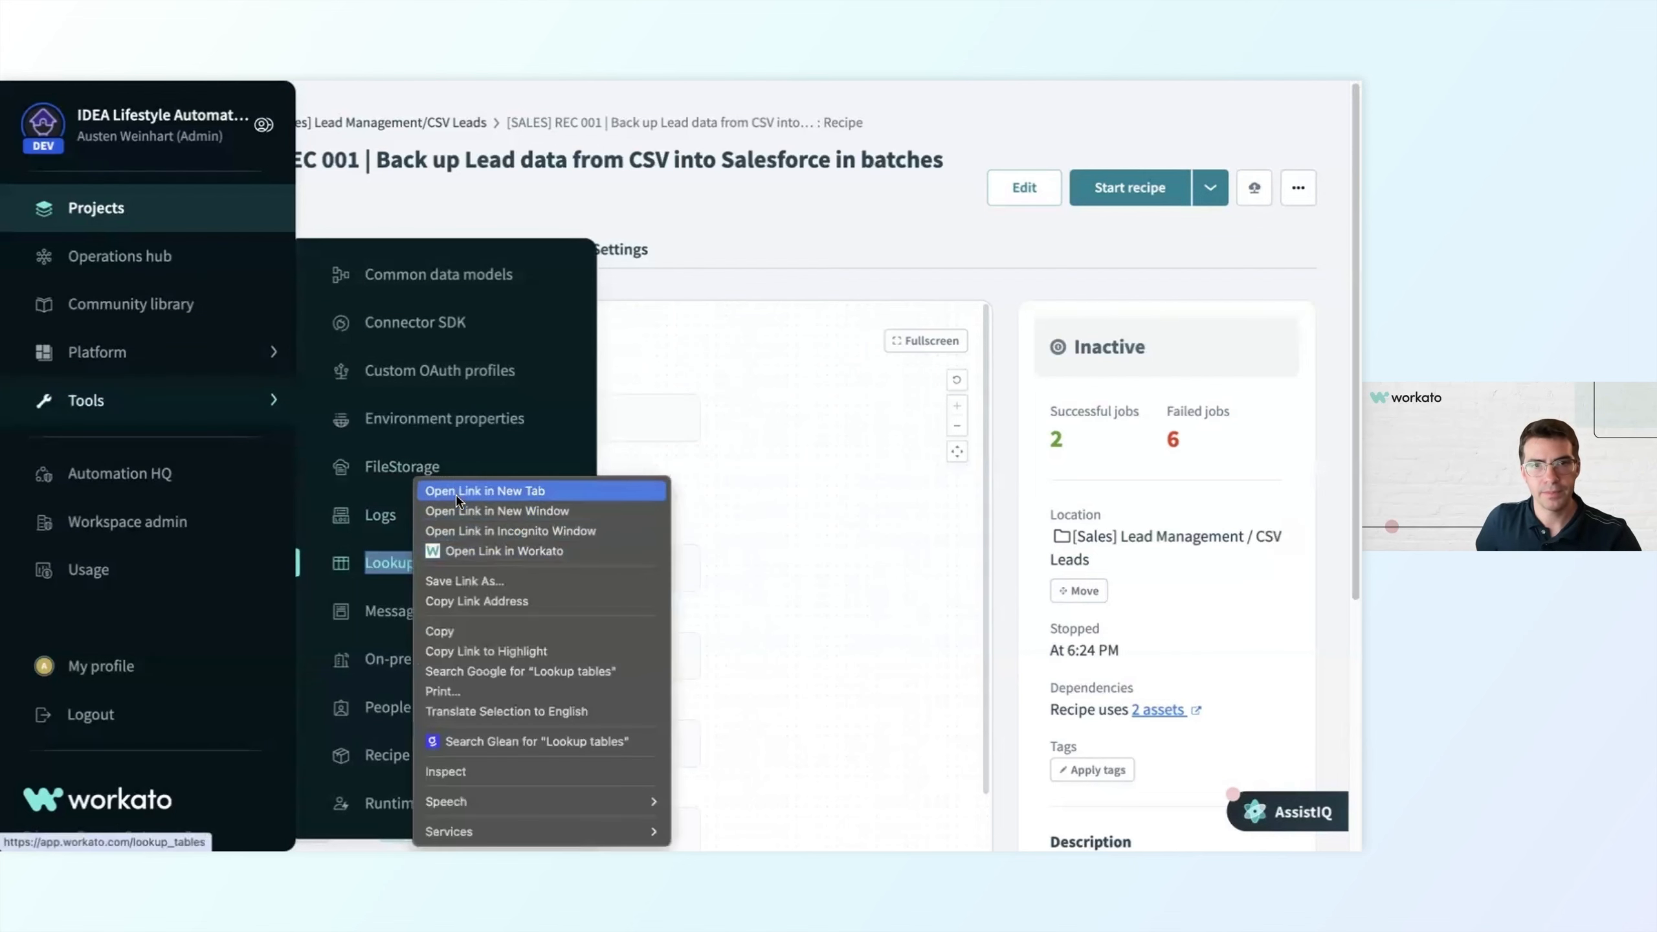
left_click(449, 485)
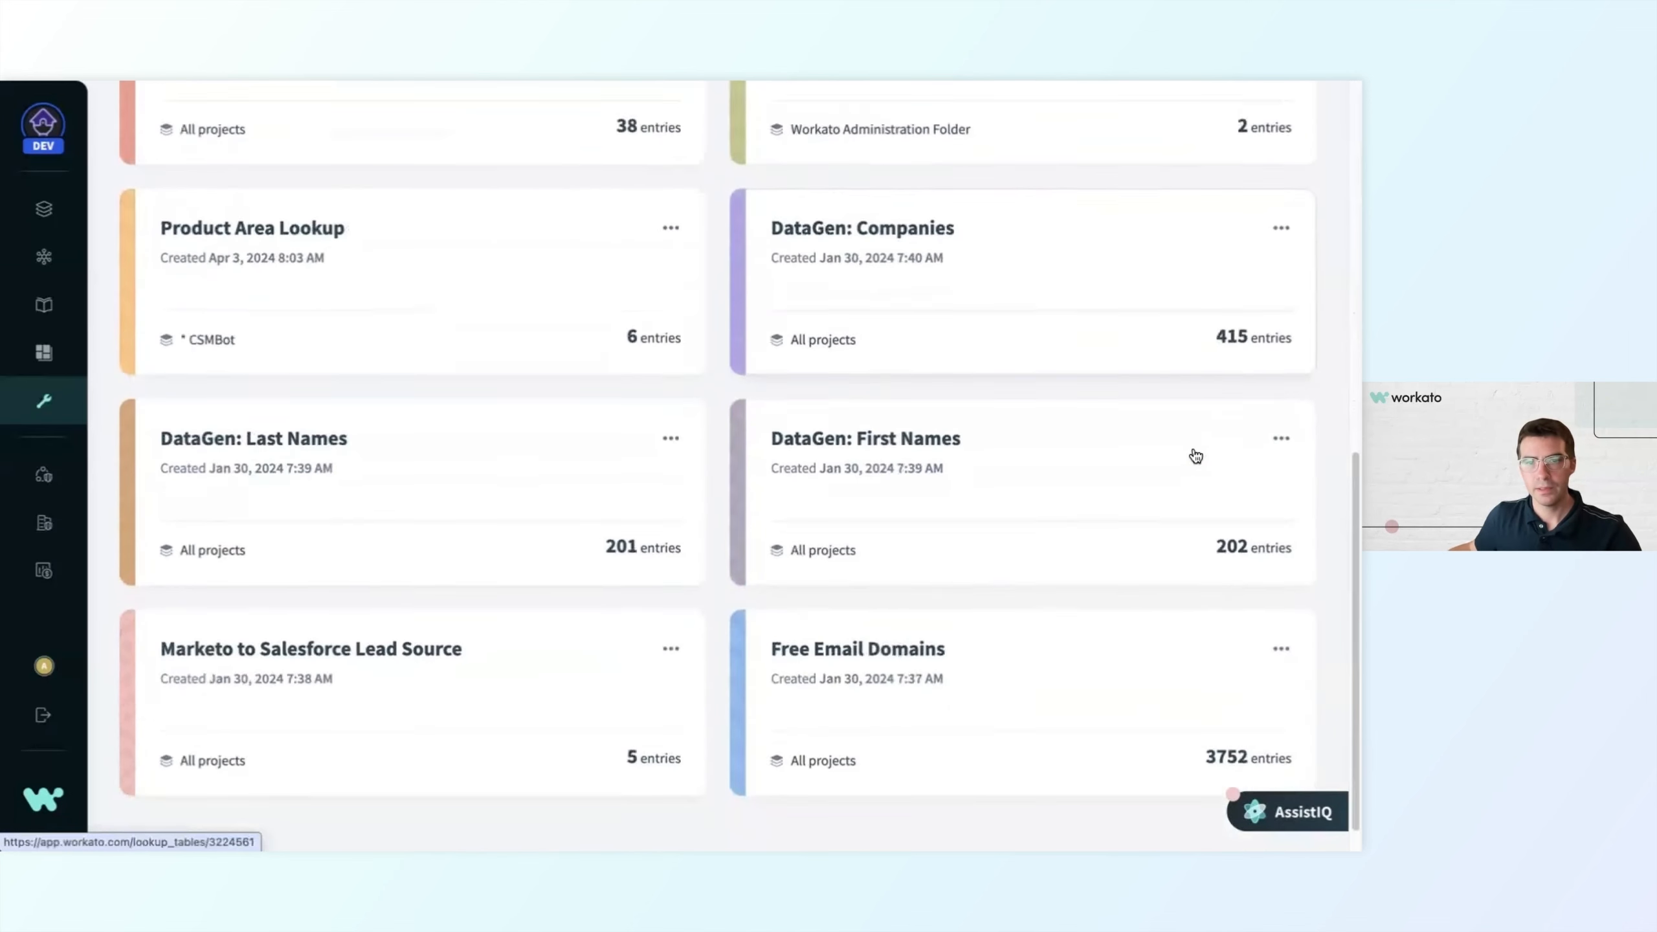
scroll(1194, 456, "down", 1)
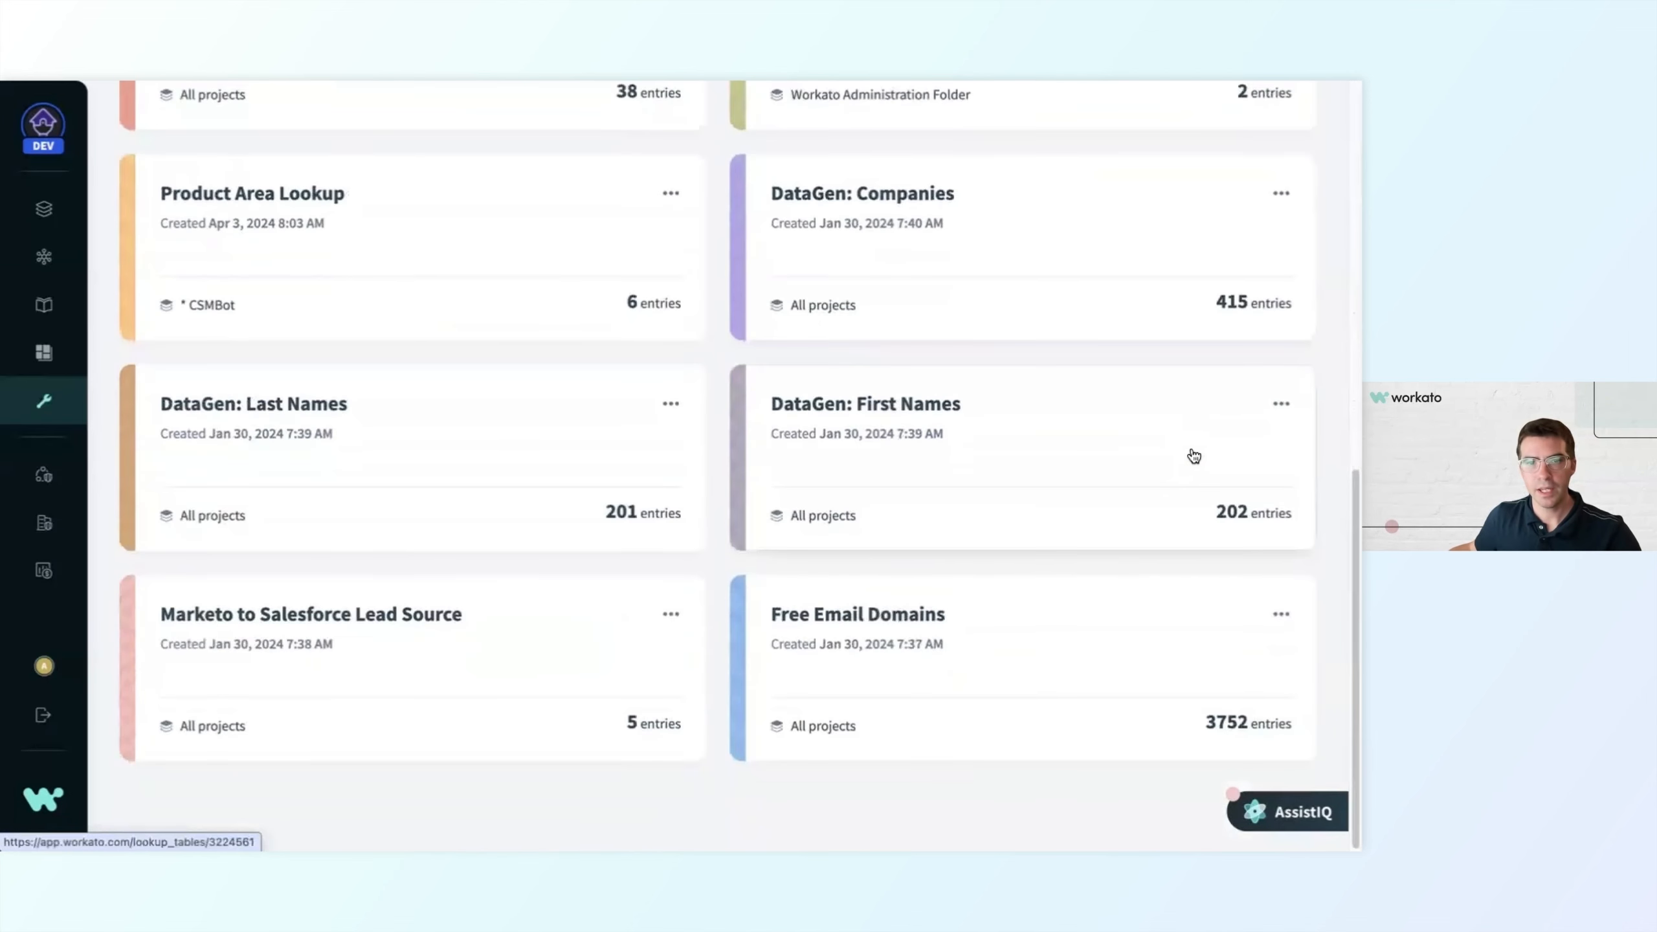
left_click(552, 625)
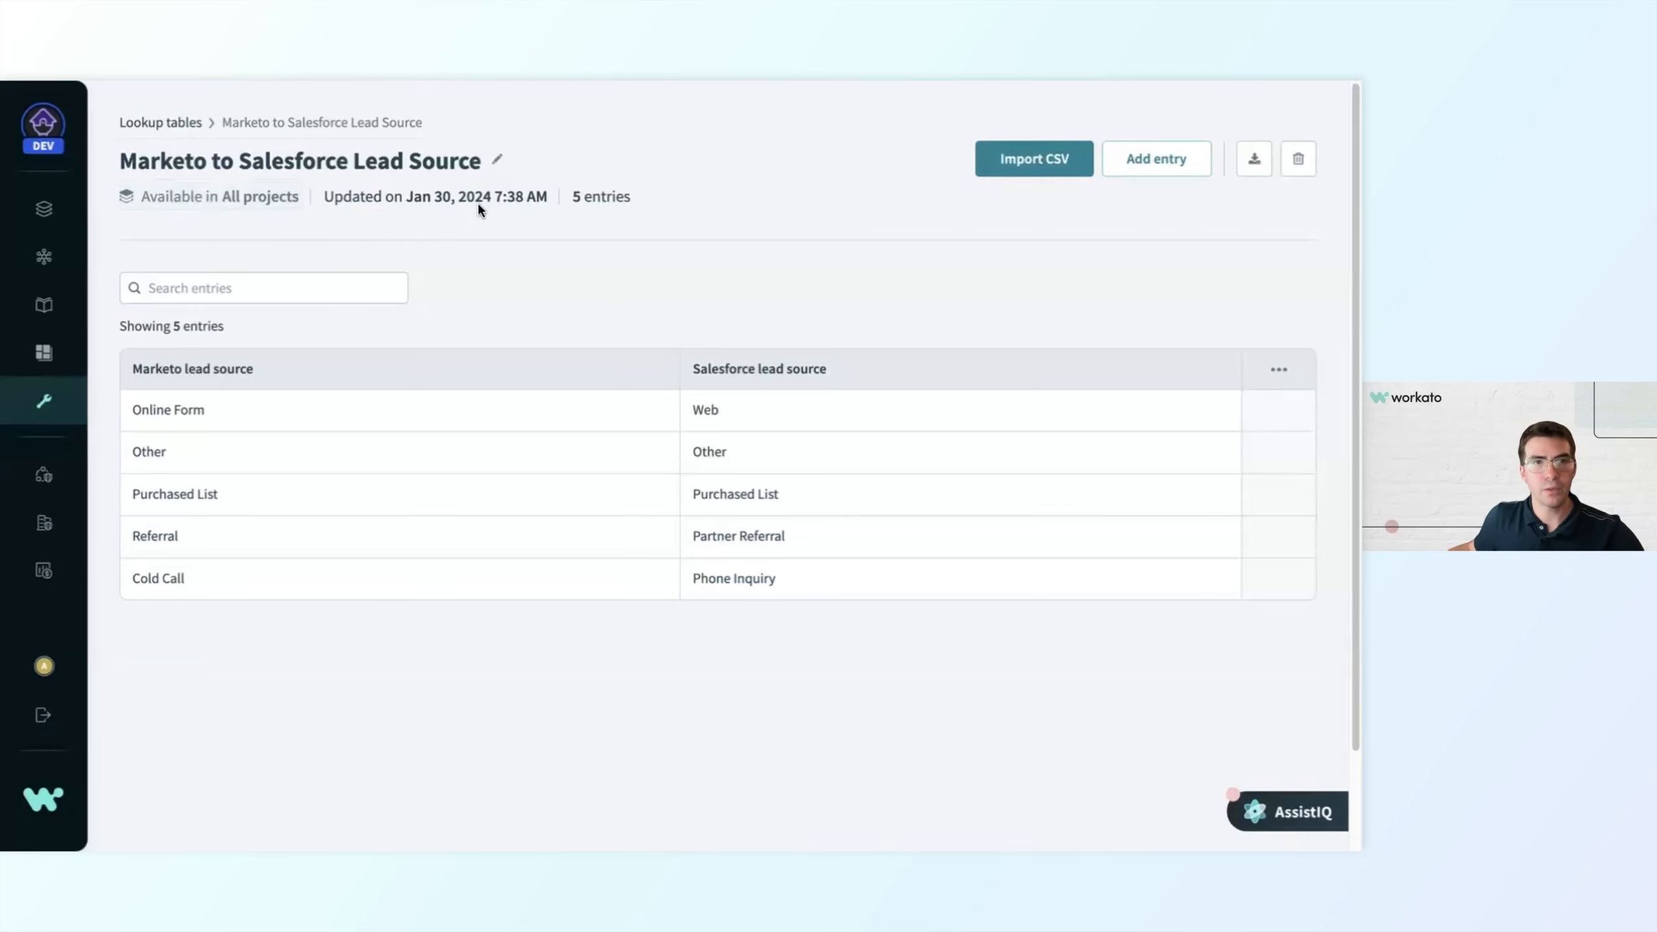
Return to the list of lookup tables and view the entries of the Free Email Domains table.
left_click(188, 126)
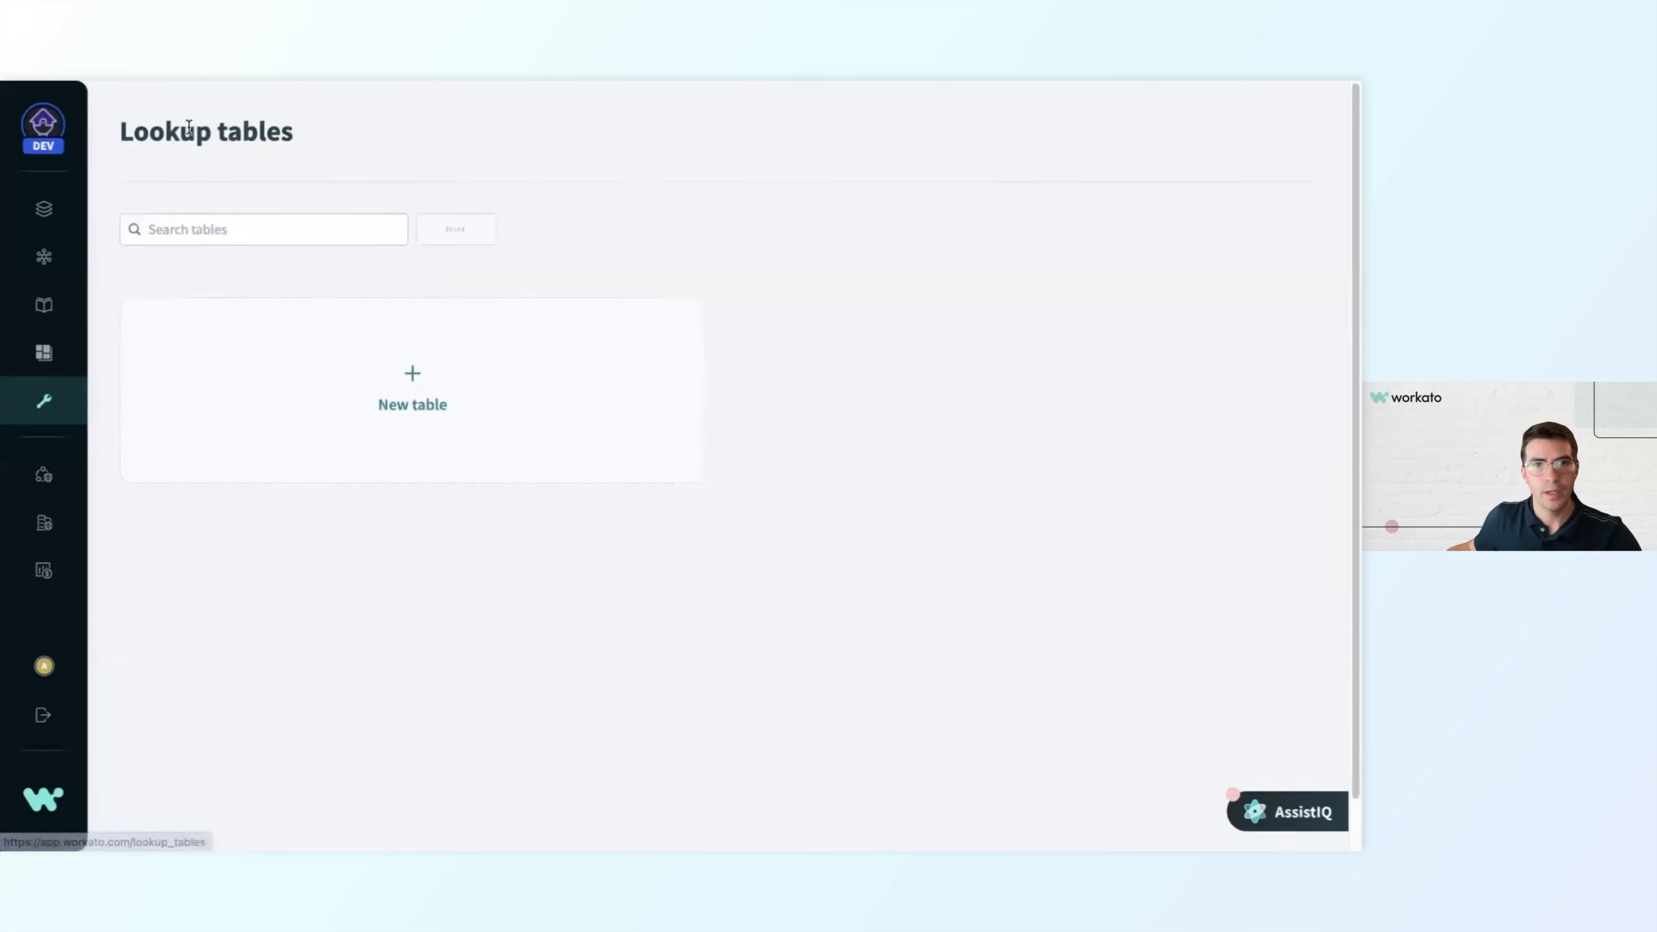
scroll(910, 566, "down", 10)
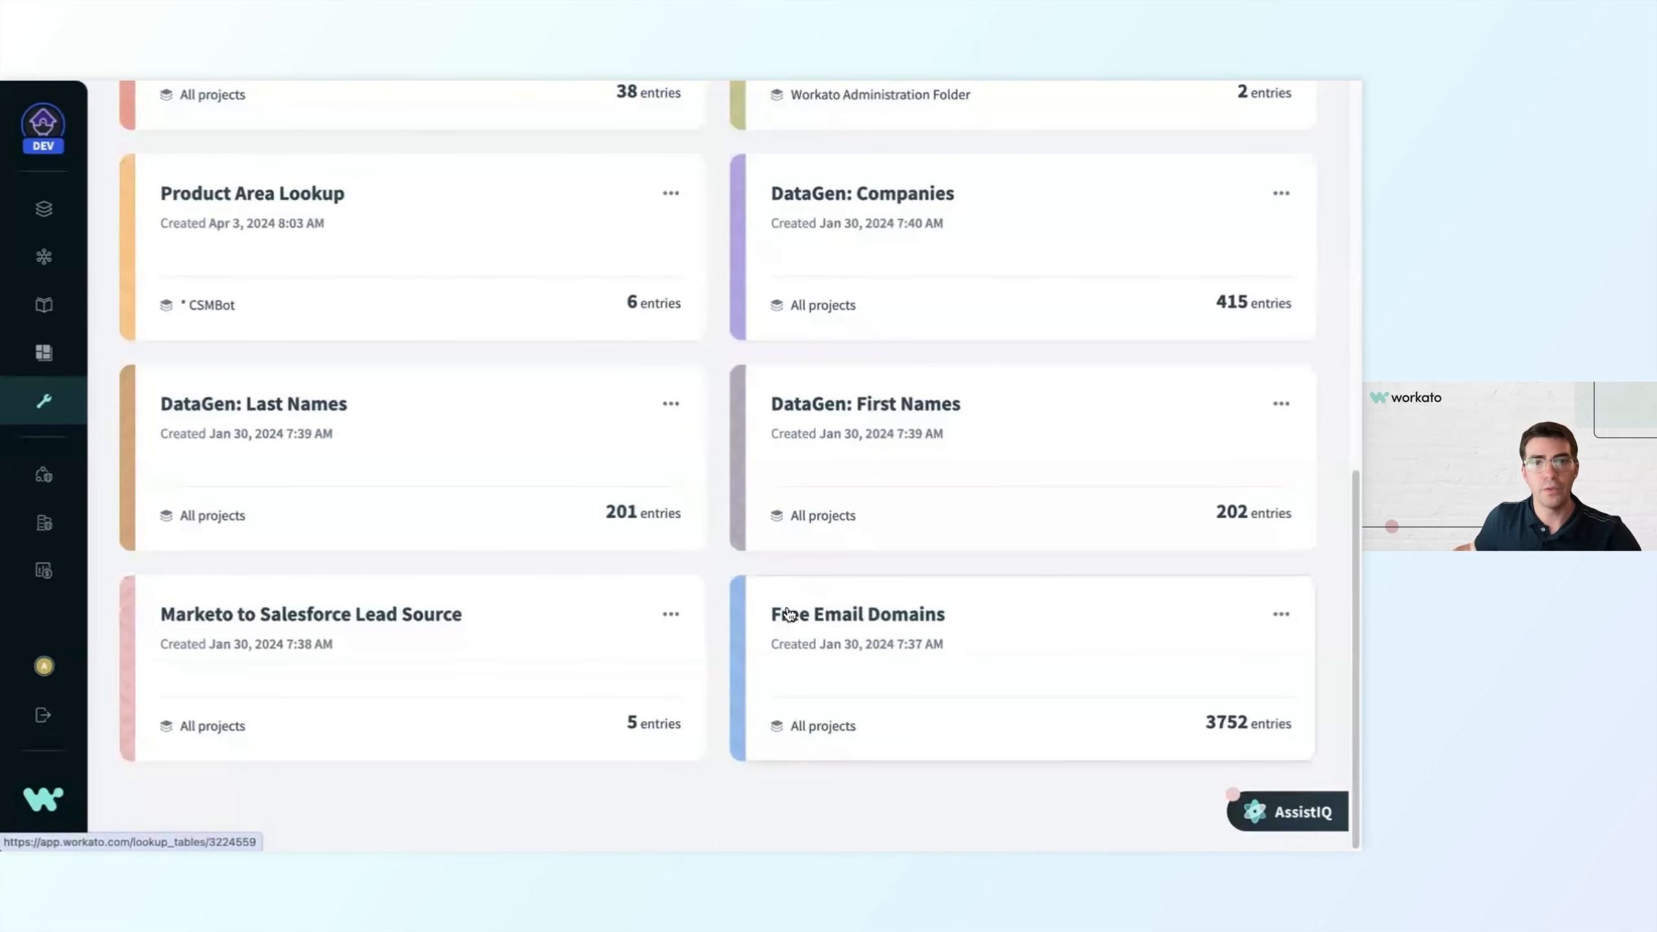
left_click(811, 613)
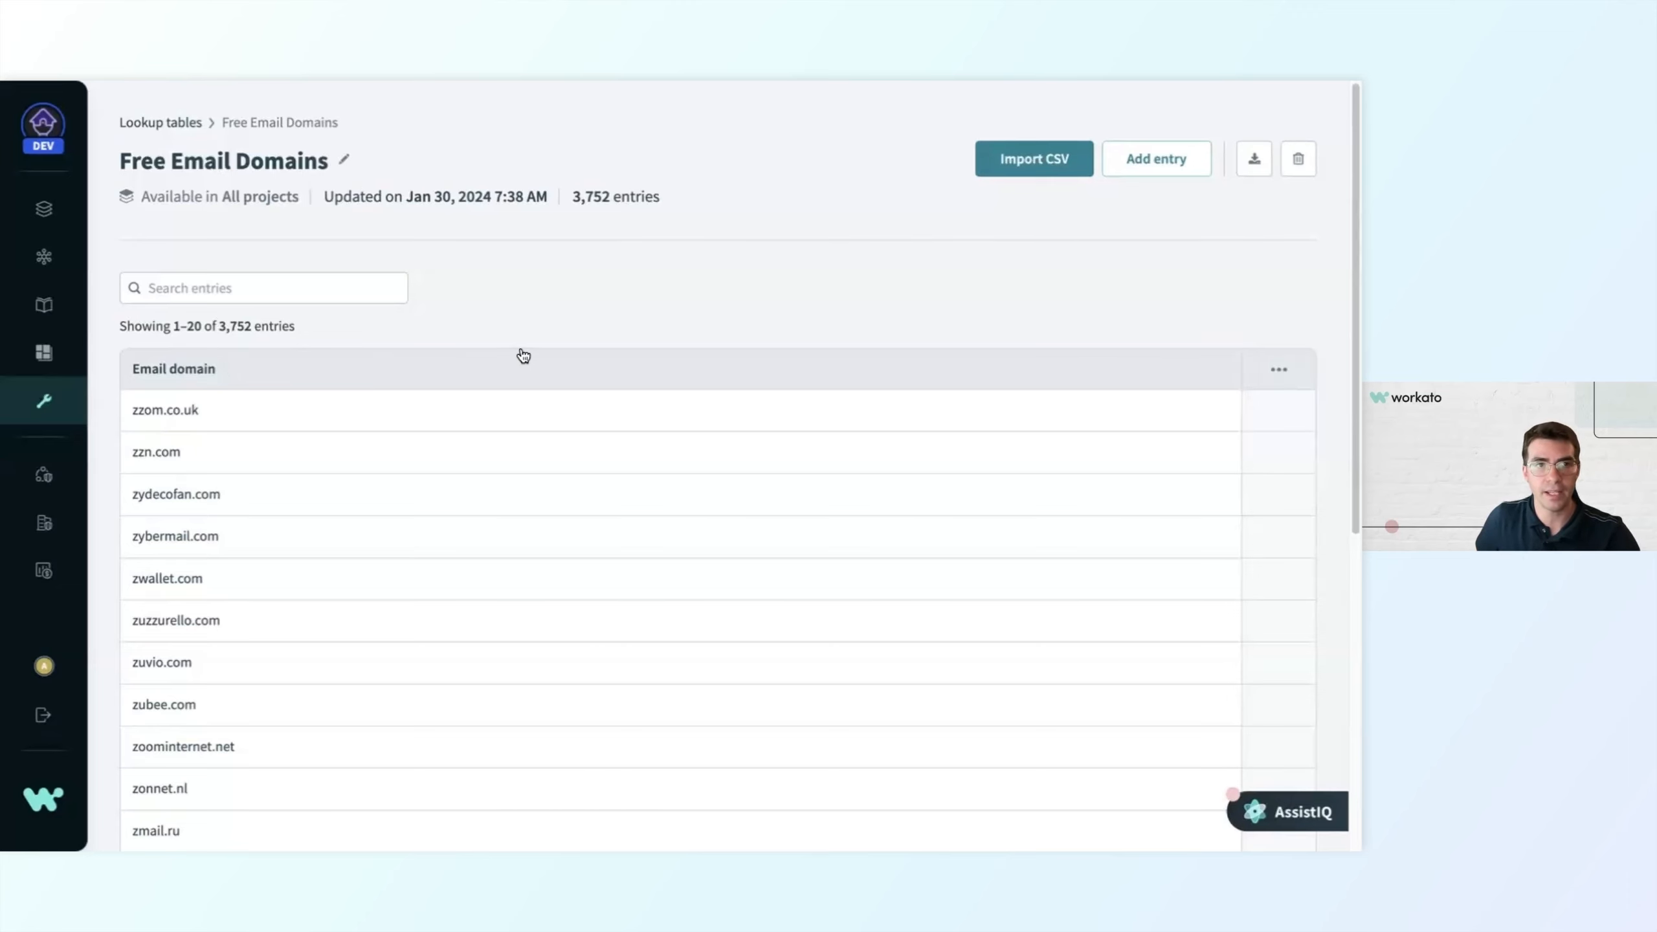
scroll(522, 320, "down", 1)
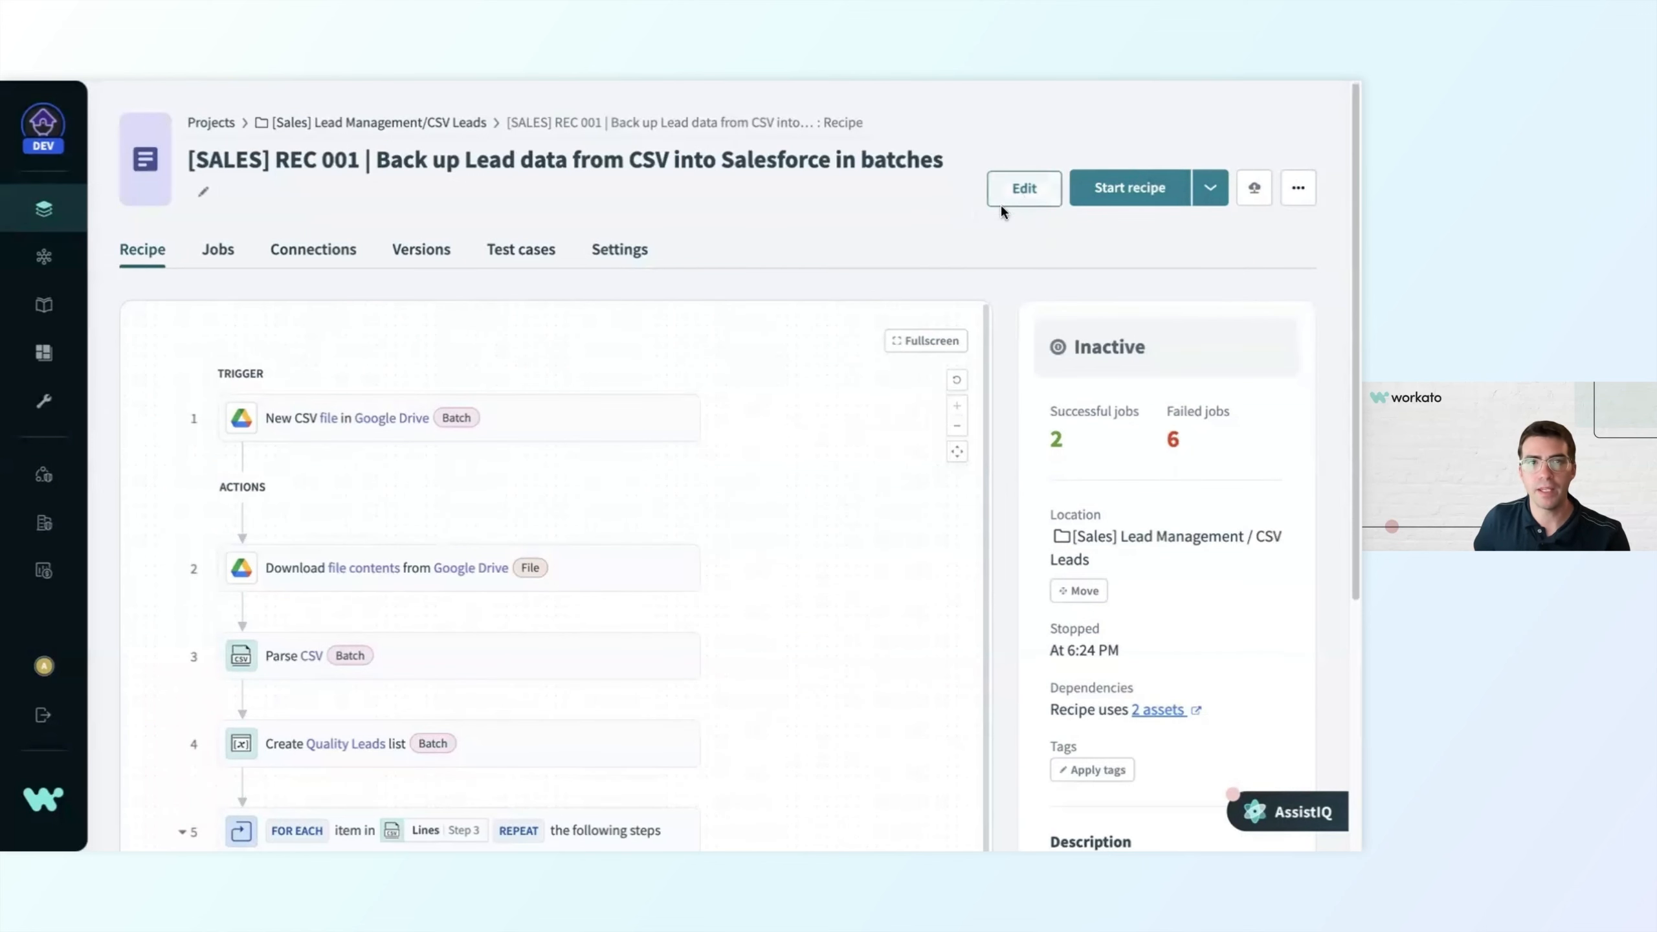
Edit the lead backup recipe and insert a Lookup tables by Workato Search entries action before the IF condition inside the For Each loop.
left_click(1017, 195)
scroll(255, 477, "down", 3)
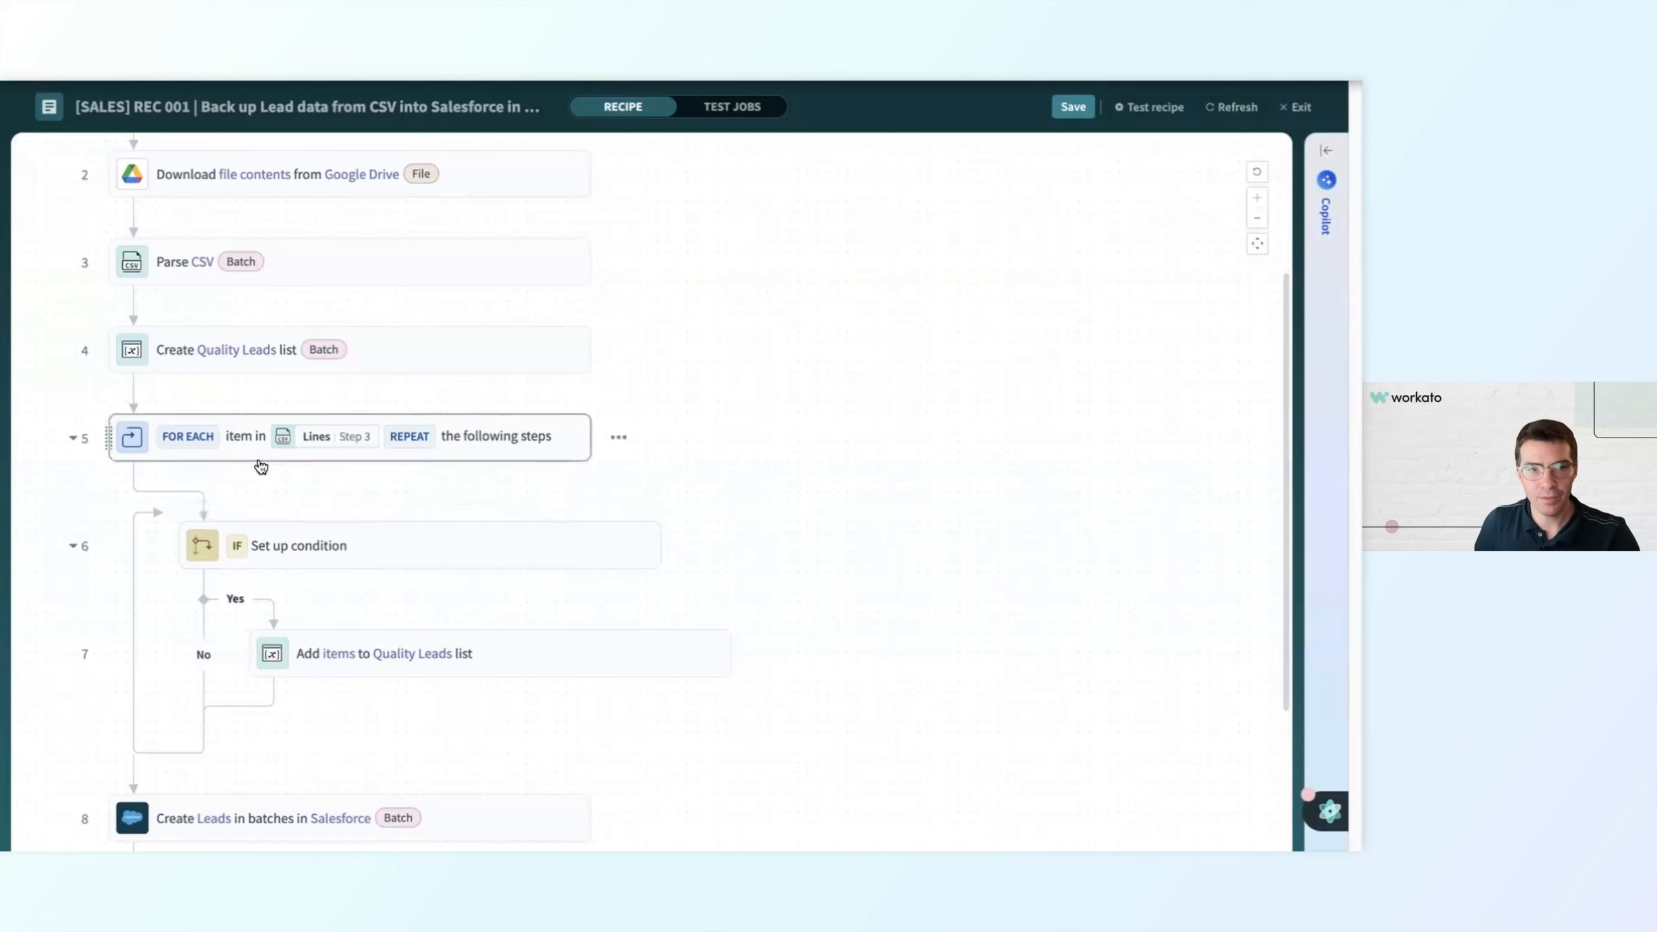
scroll(295, 496, "down", 1)
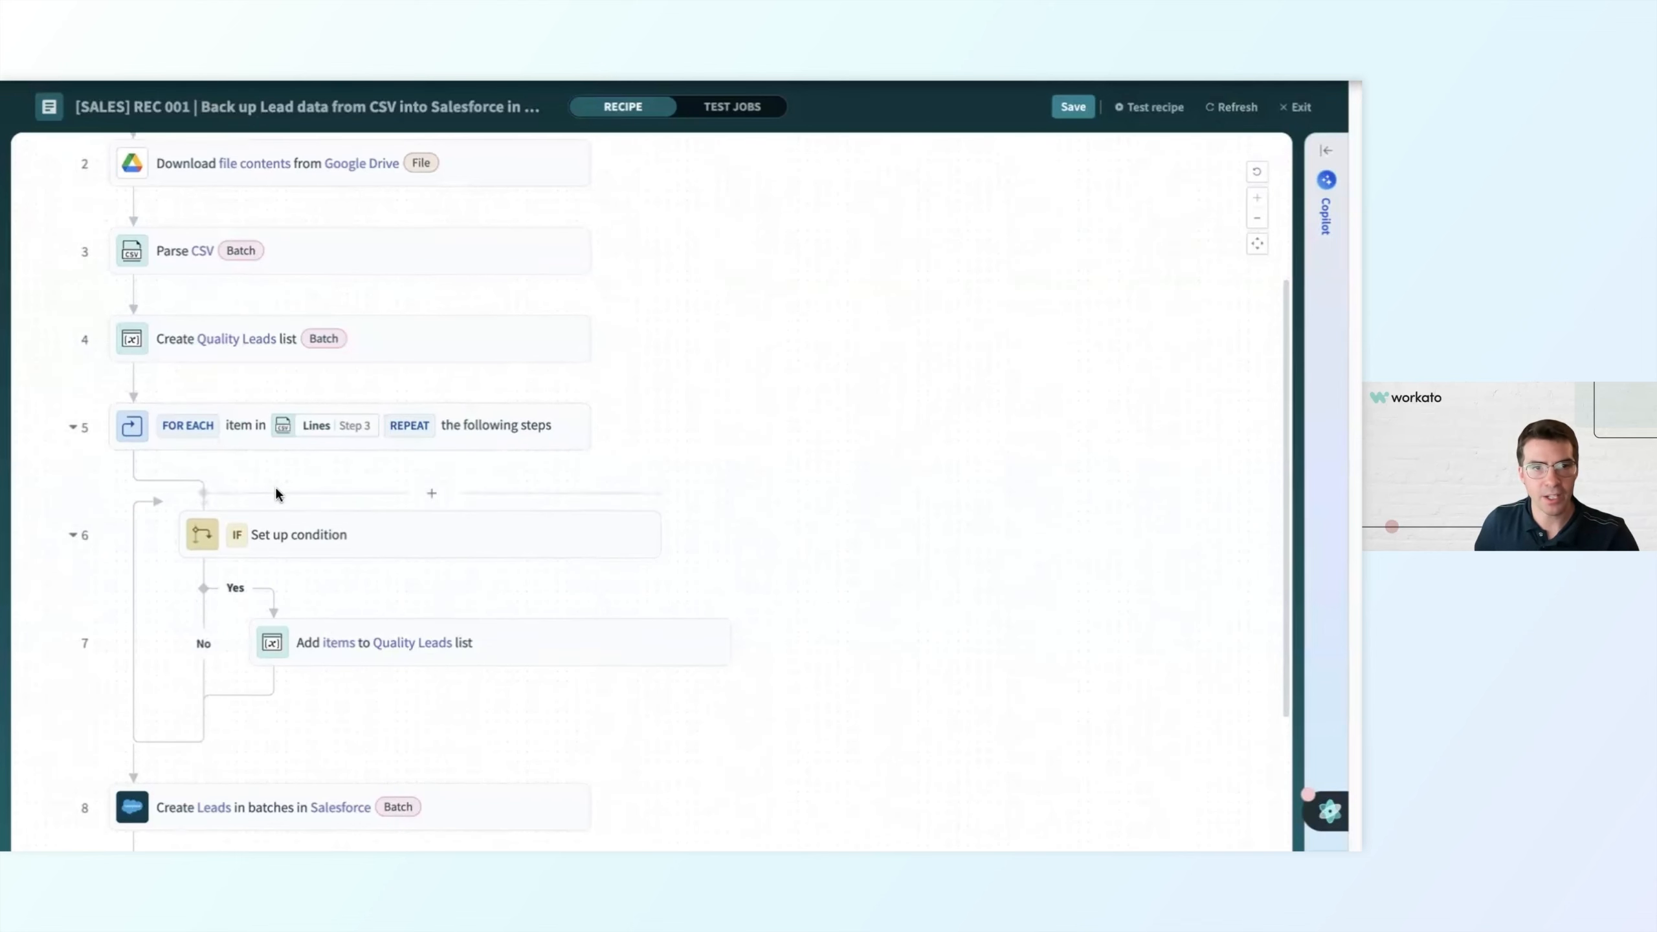
left_click(430, 493)
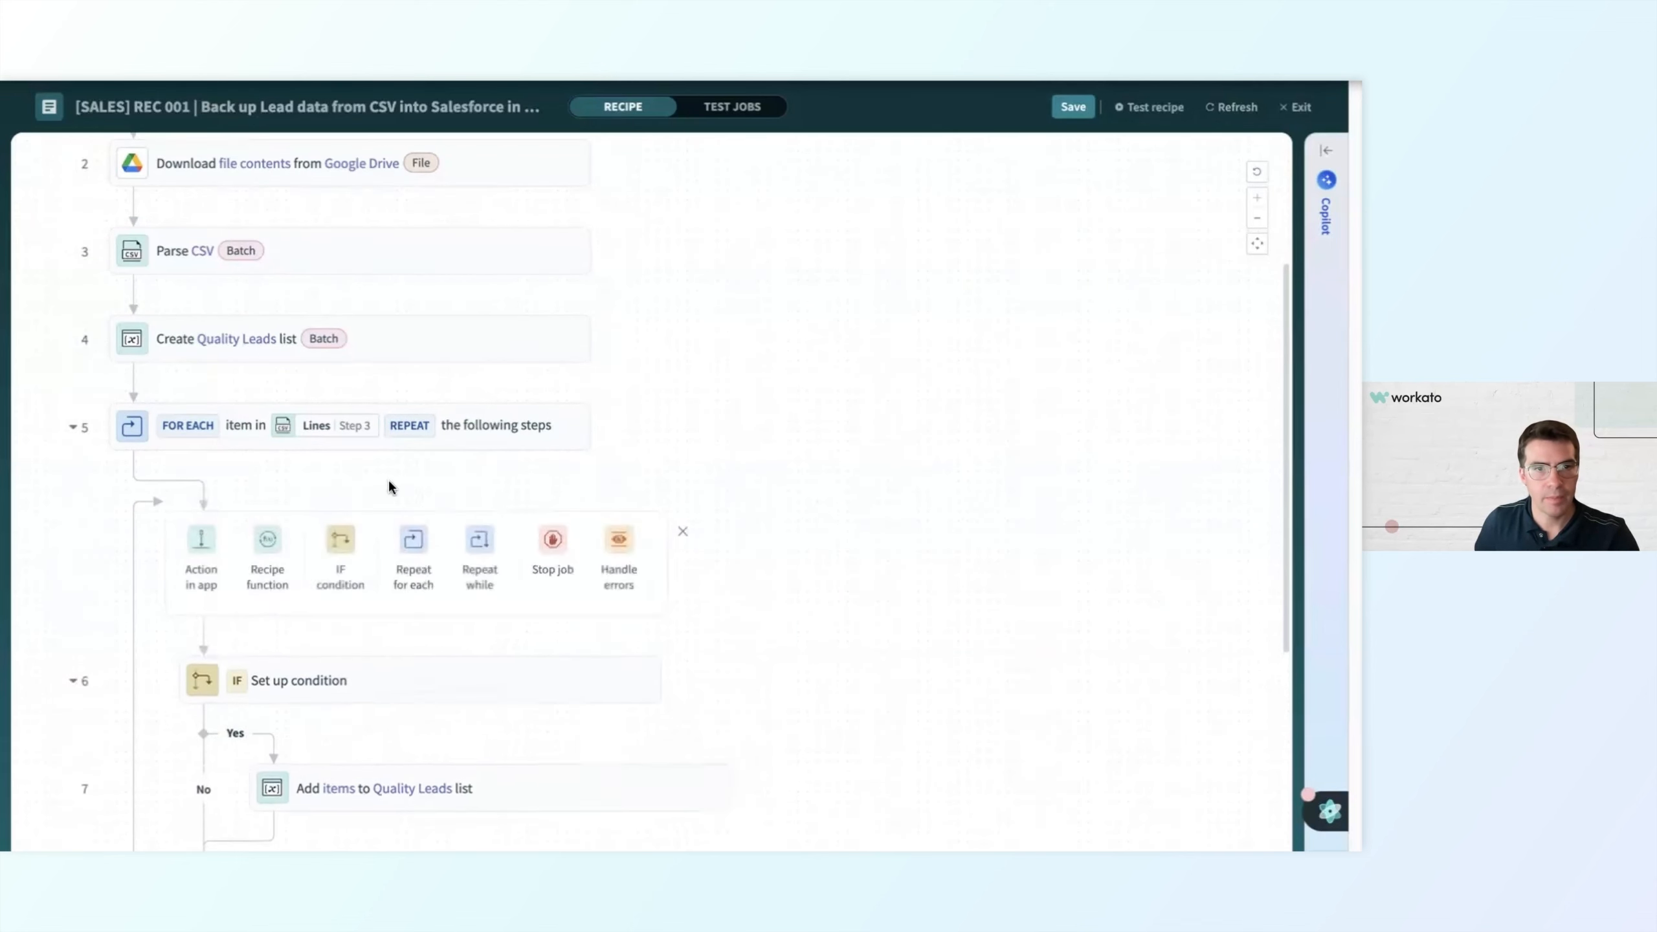
left_click(197, 542)
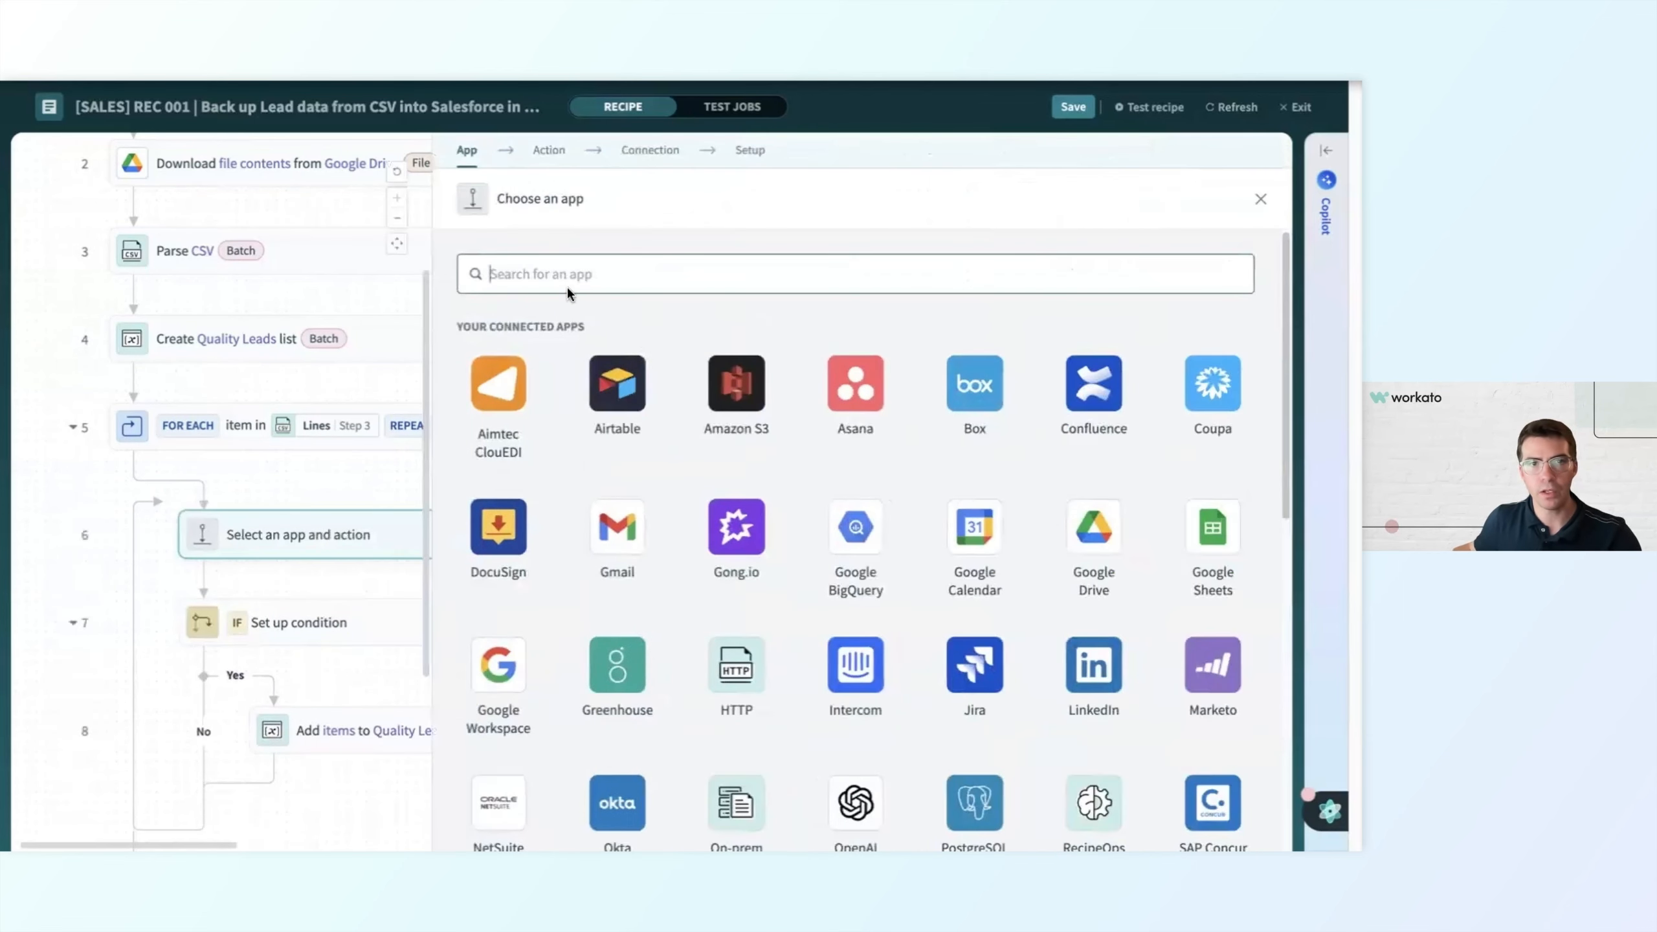
type("looku")
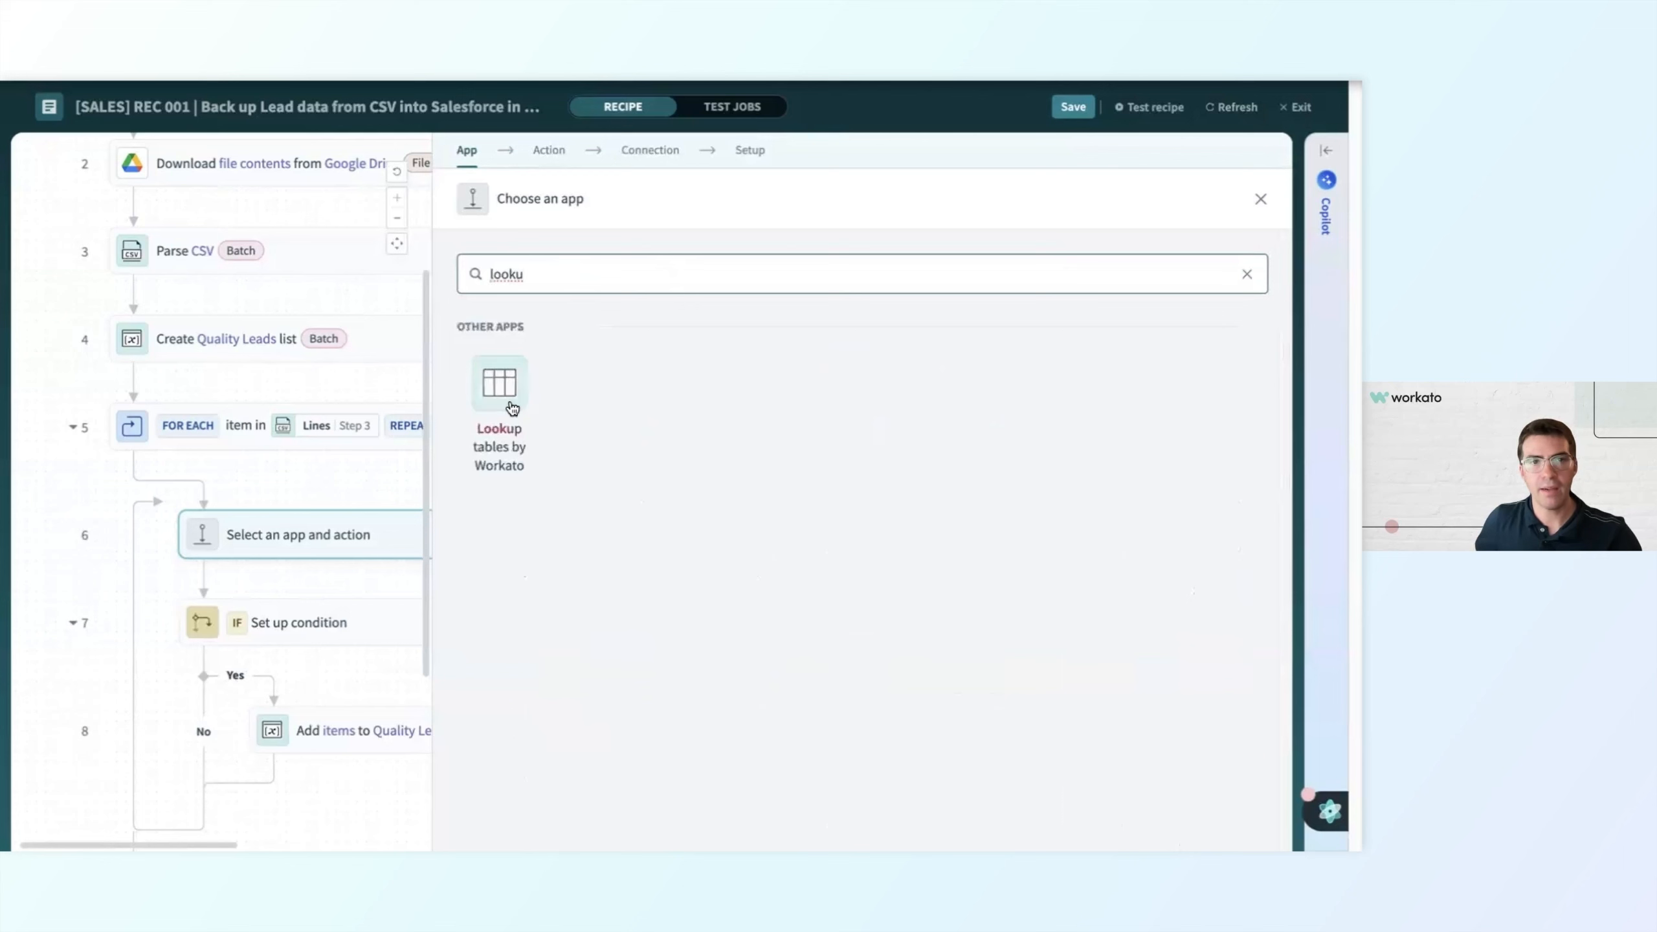
left_click(508, 400)
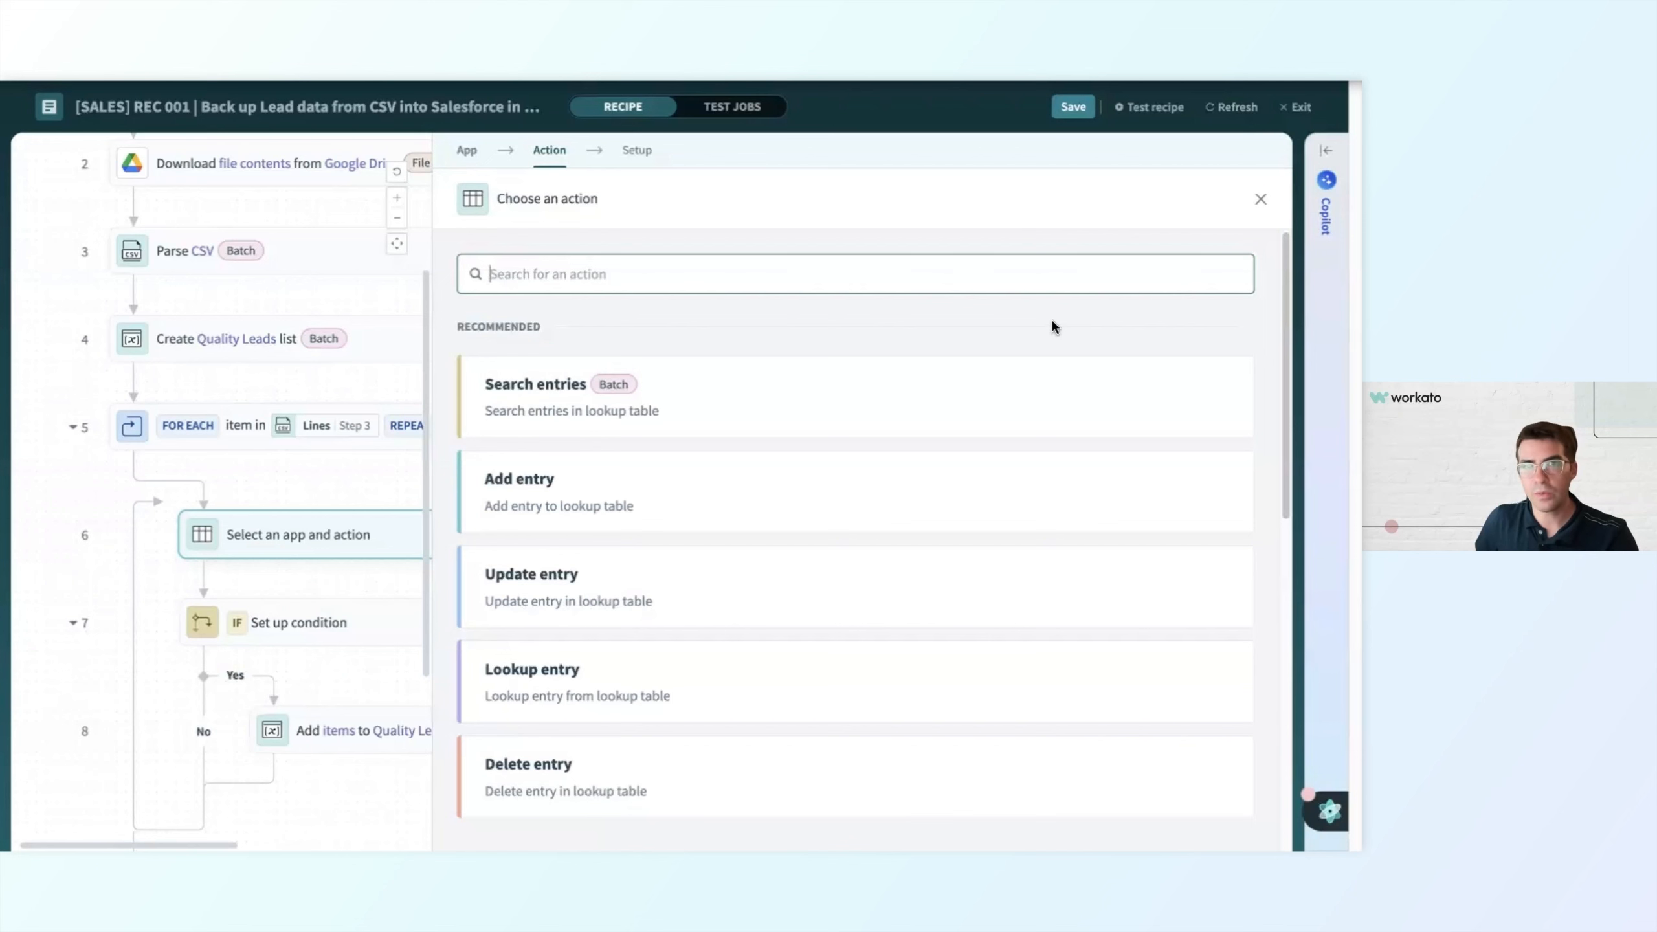
left_click(856, 411)
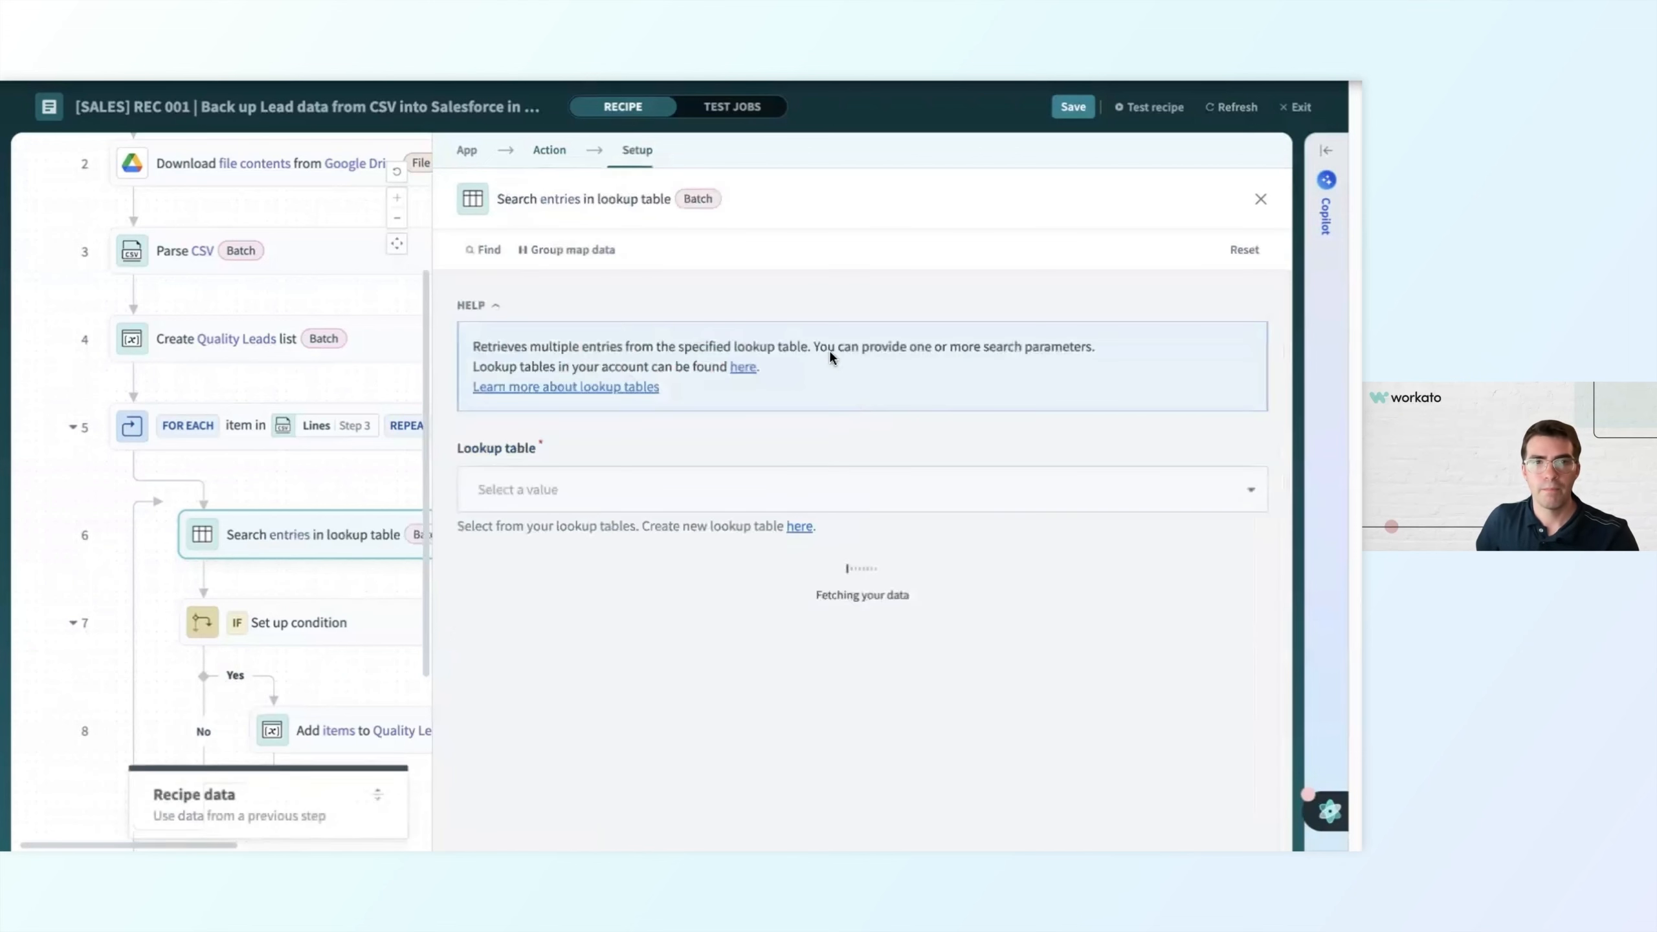
Set the search action's lookup table to Free Email Domains and check that table's column in the other browser tab.
left_click(609, 501)
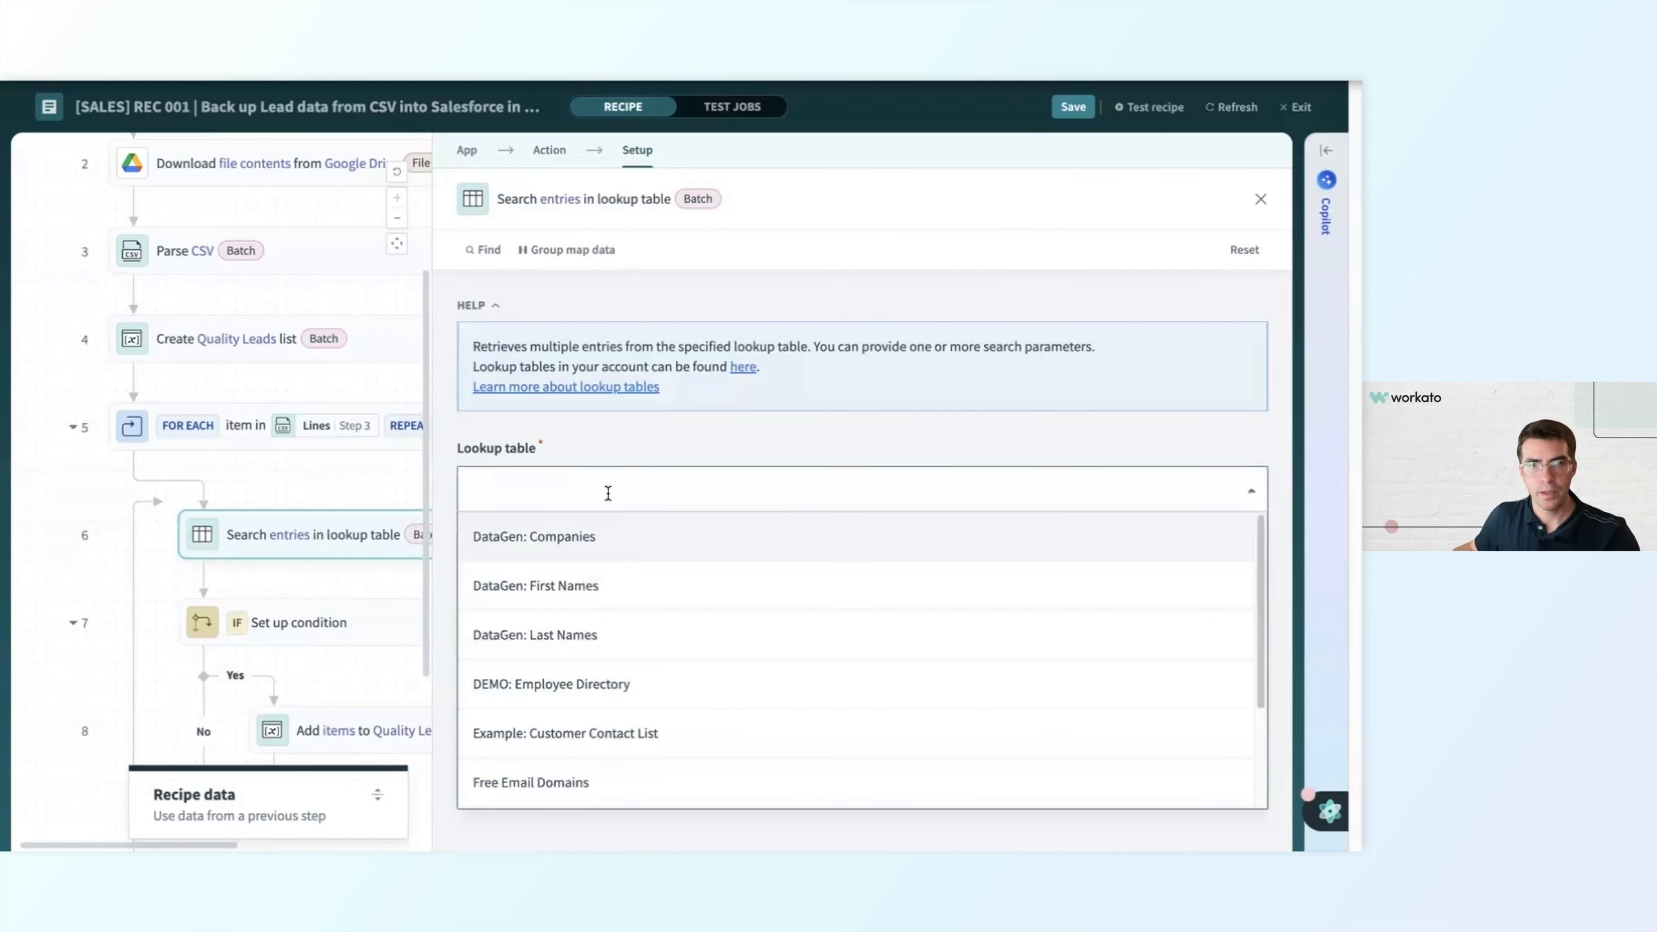
left_click(481, 786)
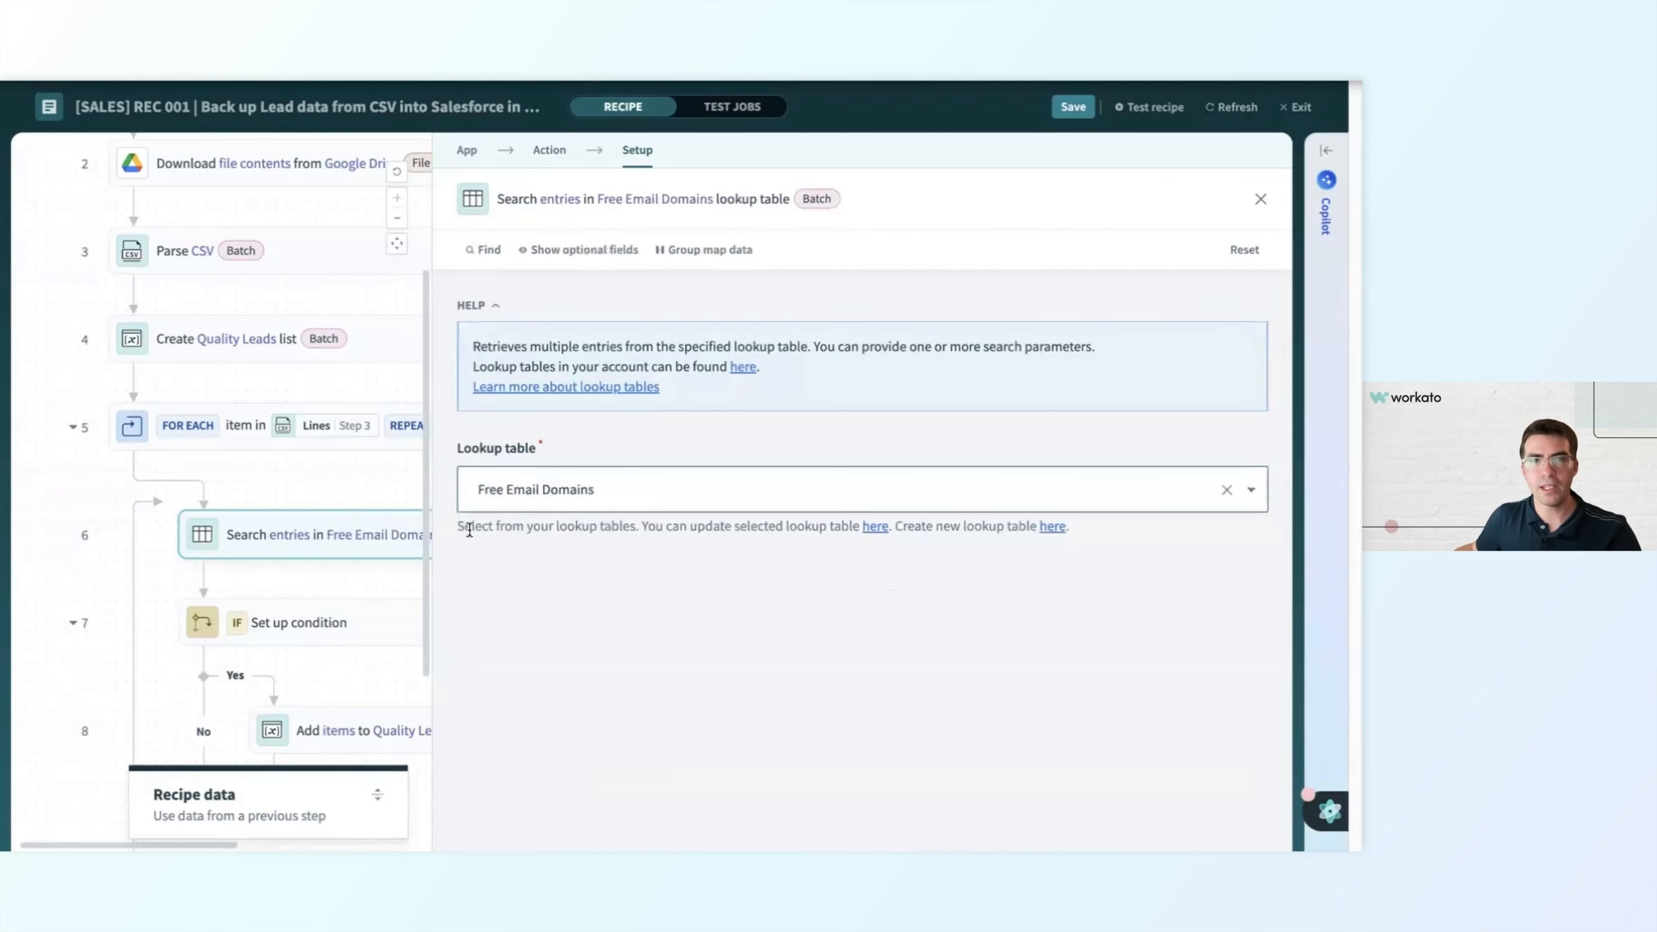
scroll(541, 554, "down", 3)
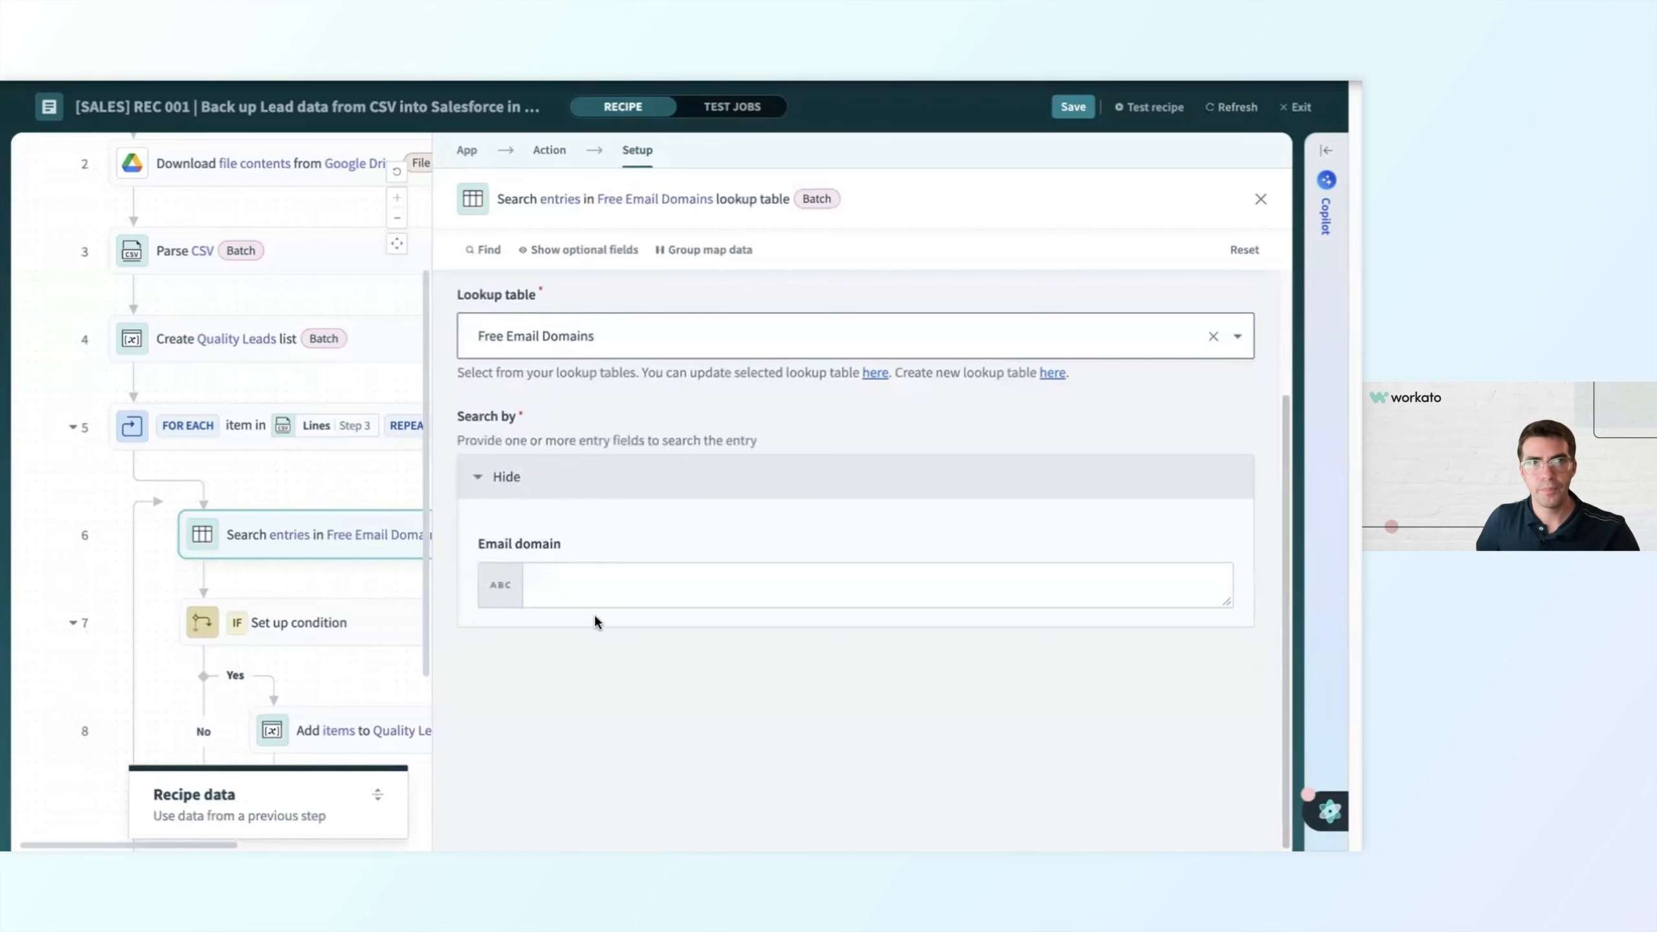
key("ctrl+Tab")
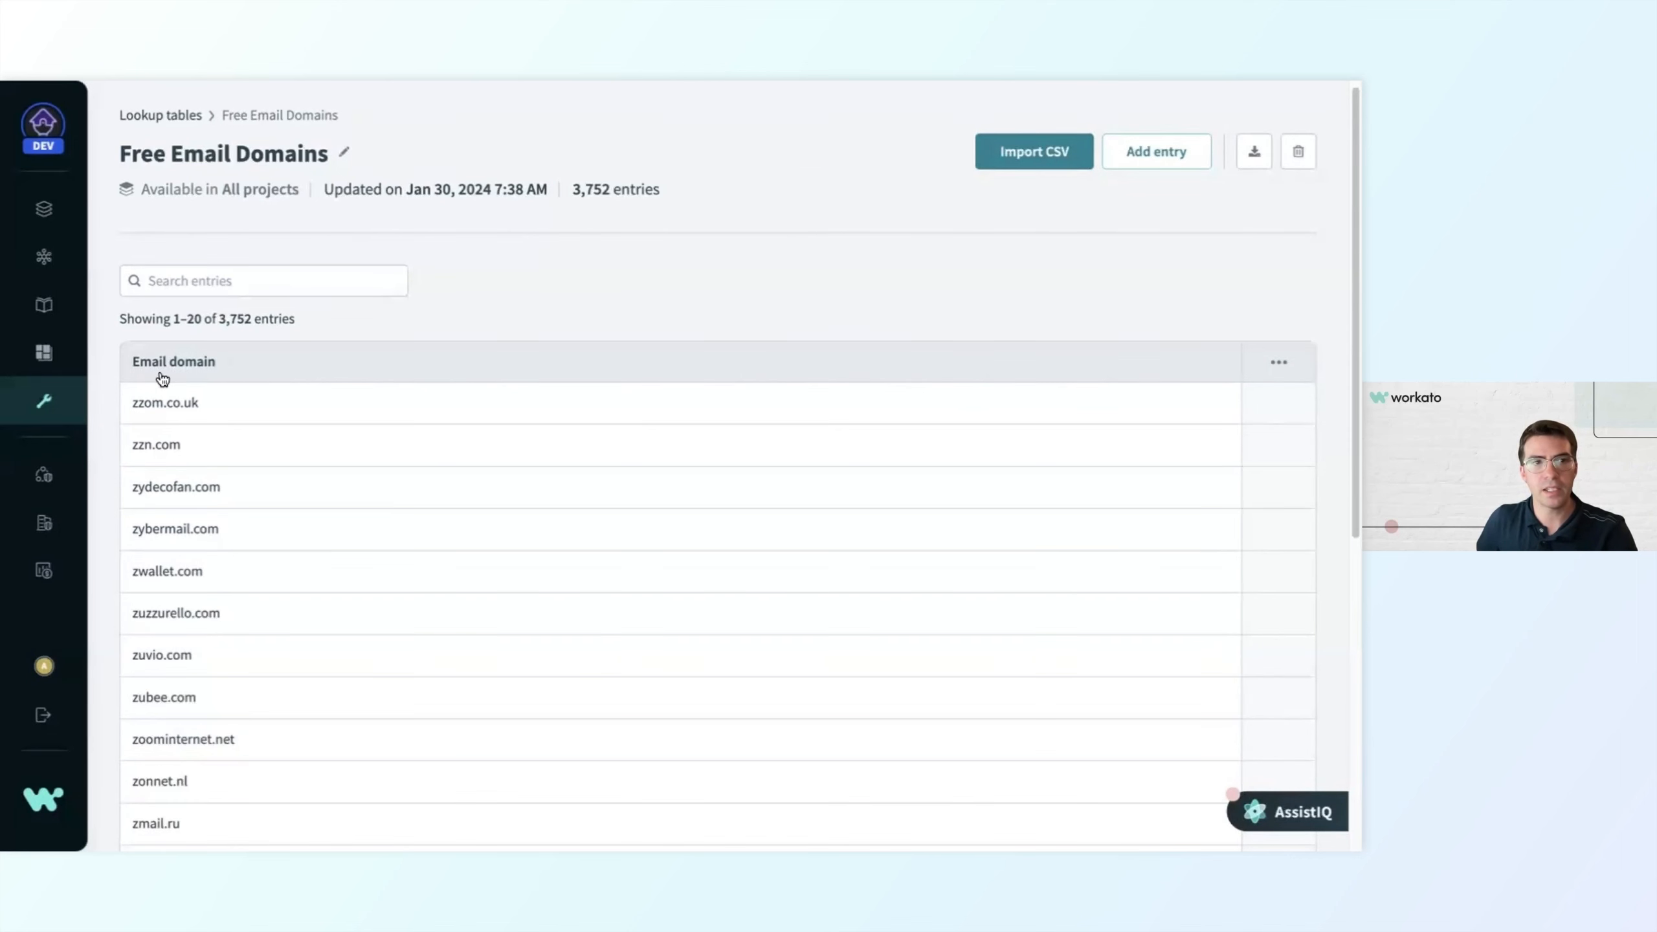
key("ctrl+shift+Tab")
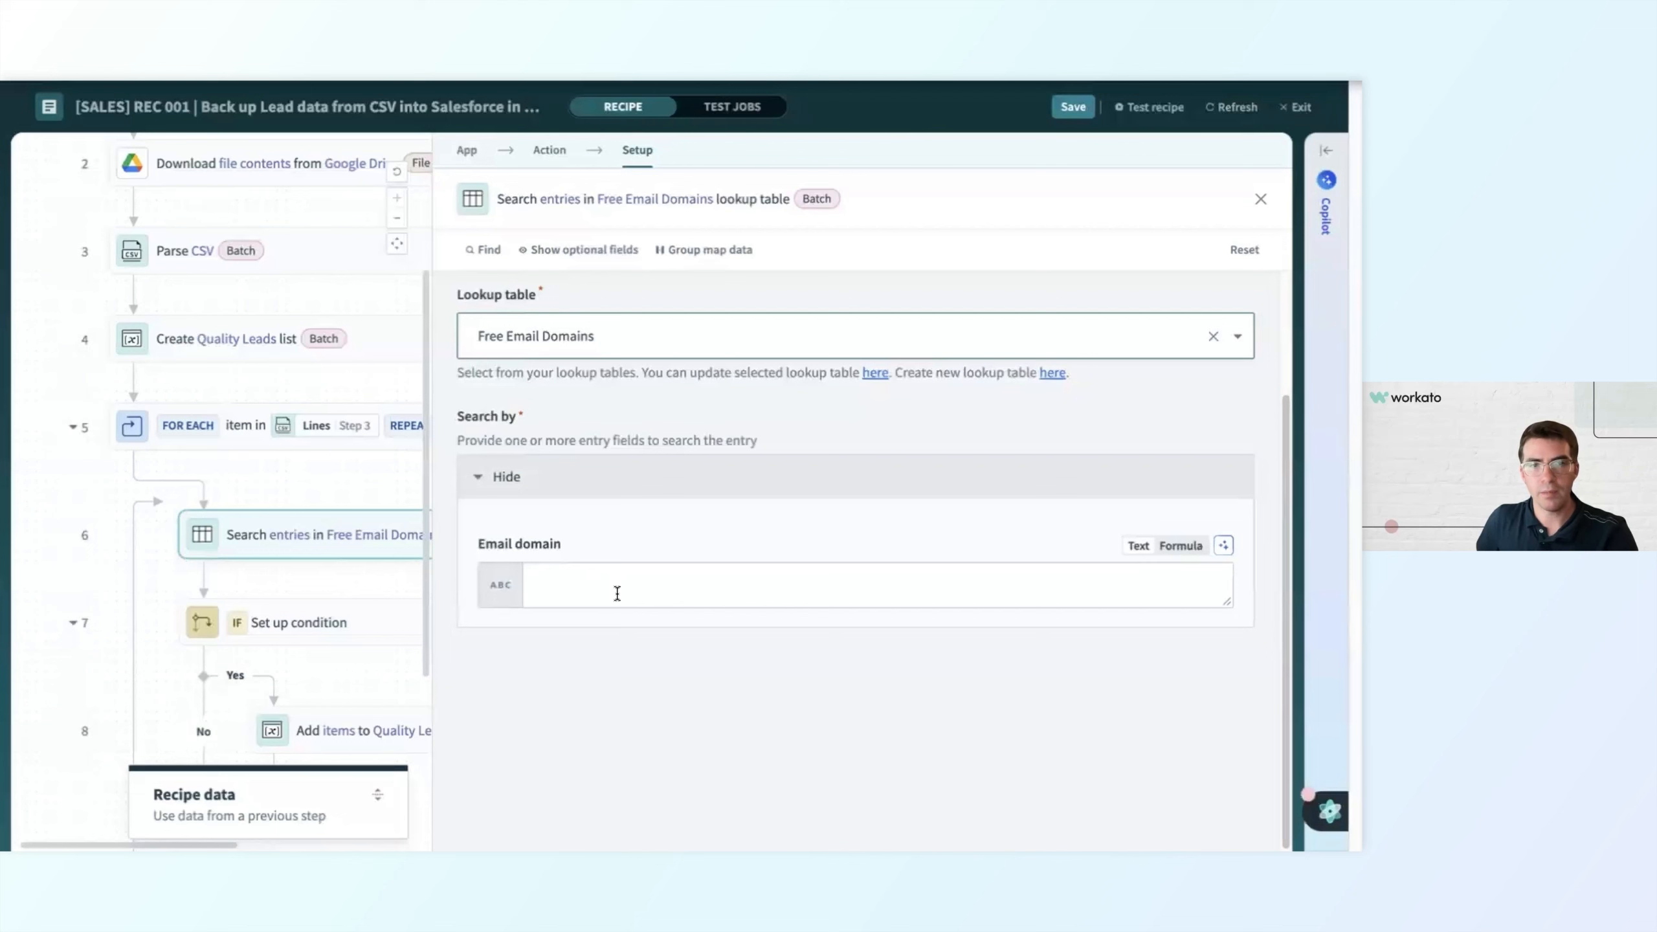
Map the Email datapill from the step 5 Foreach output to the Email domain search field and save the recipe.
left_click(560, 592)
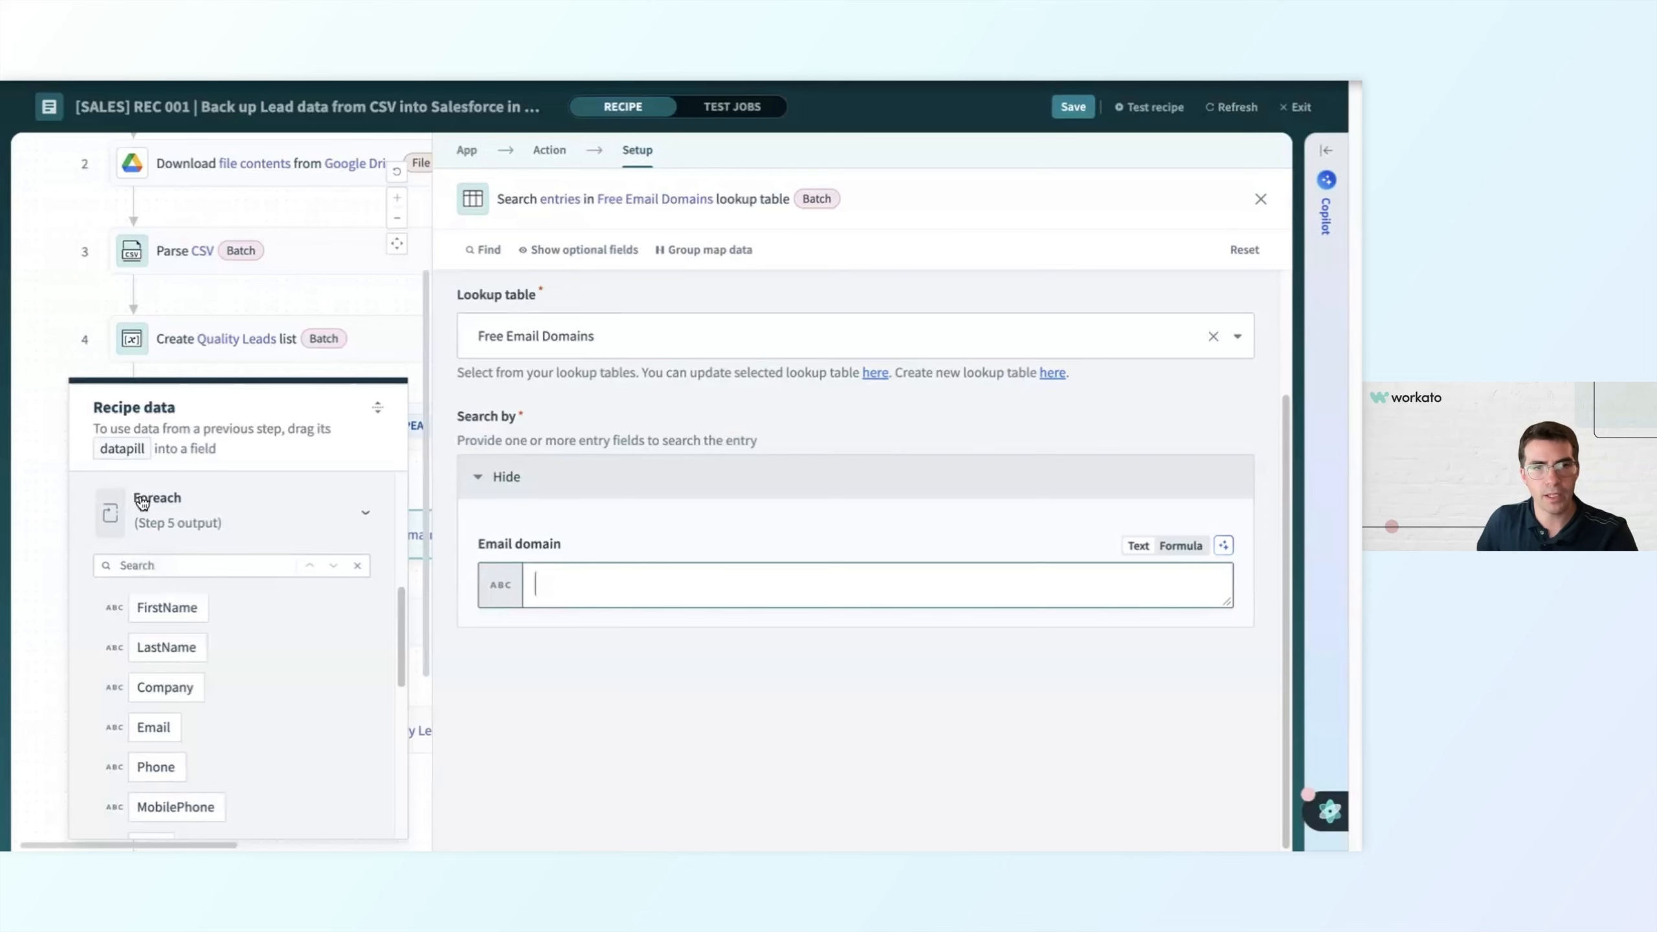
left_click(171, 728)
left_click(101, 304)
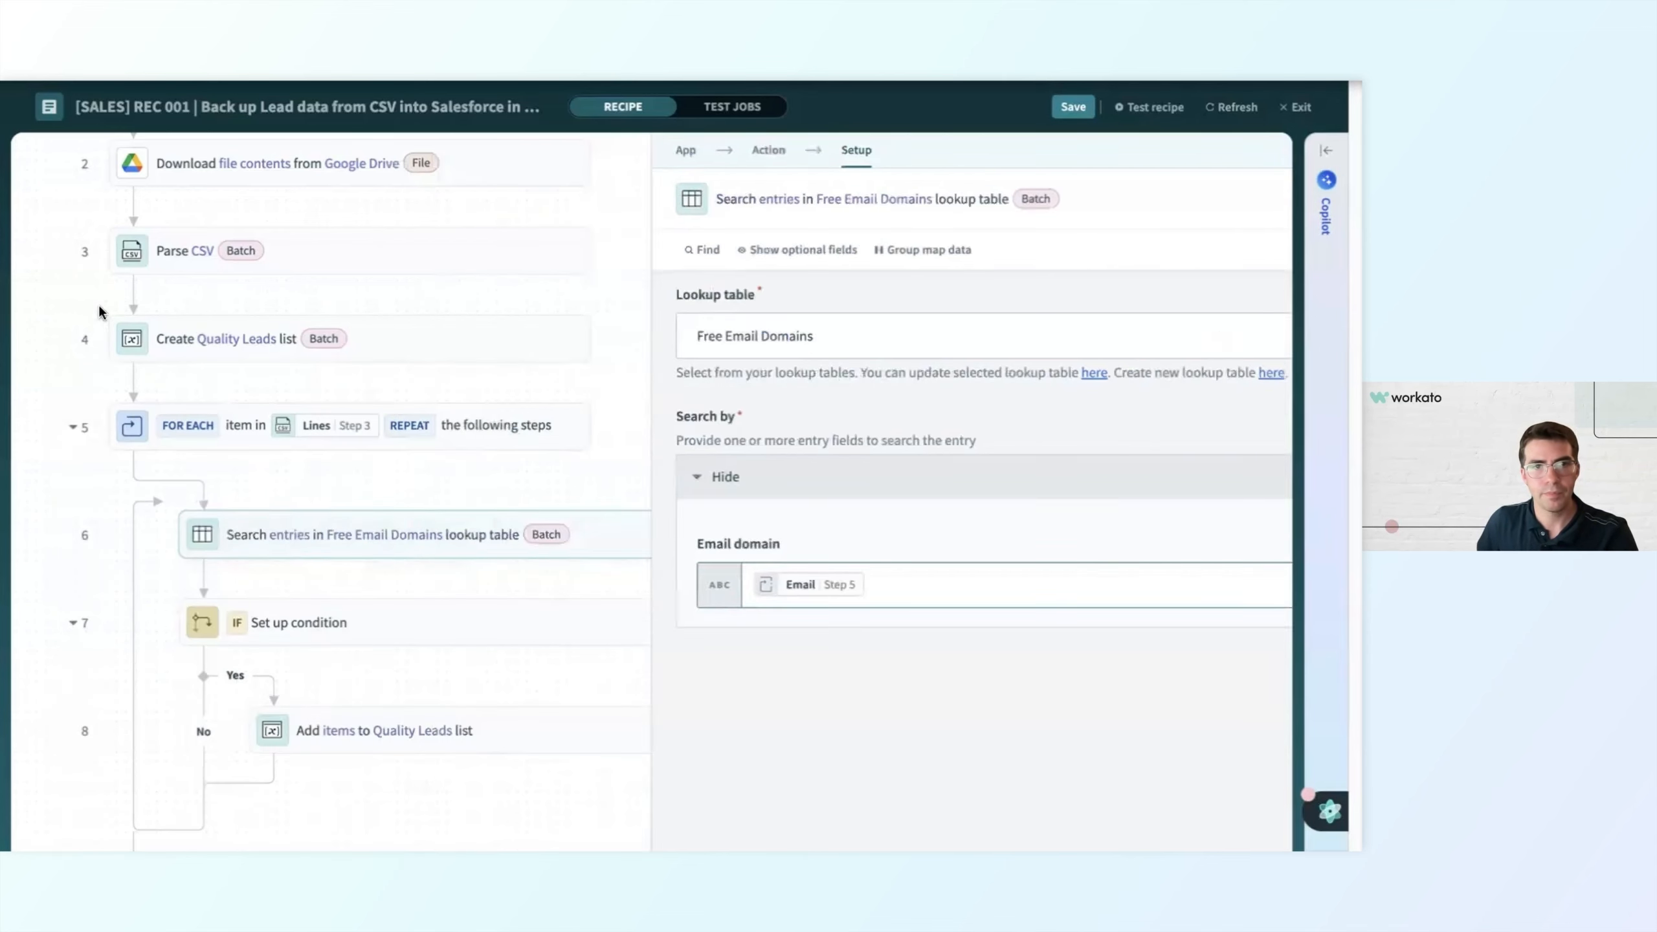
left_click(1072, 106)
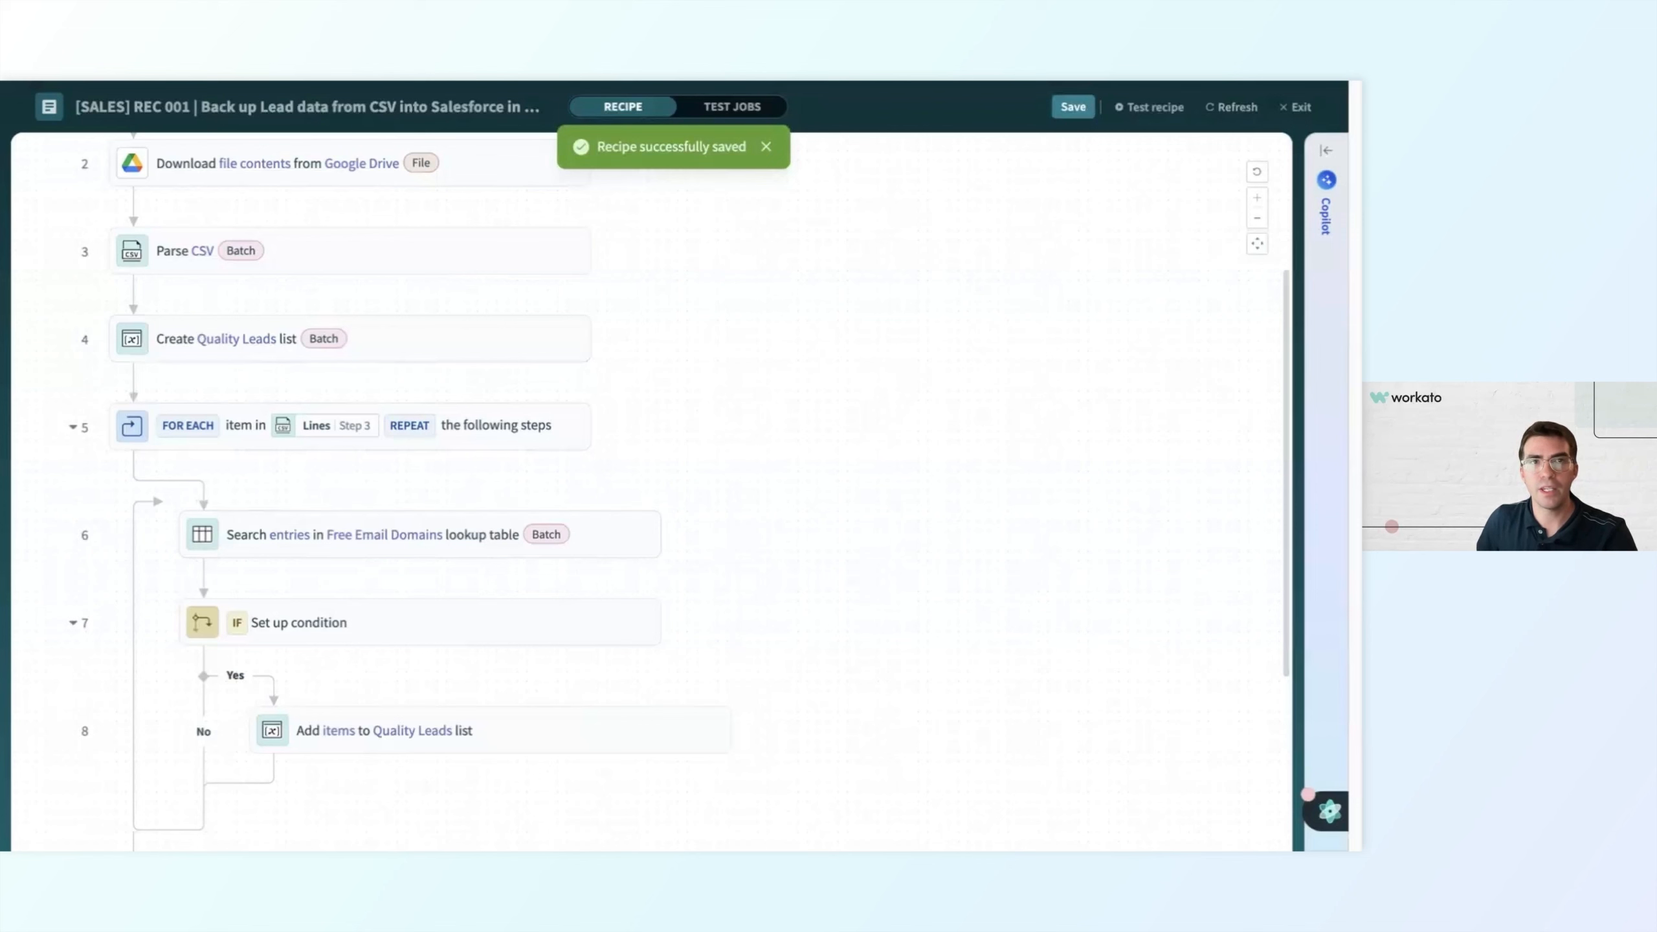
Set the step 7 IF condition to check that the List size from the step 6 Search entries output equals 0.
scroll(657, 529, "down", 3)
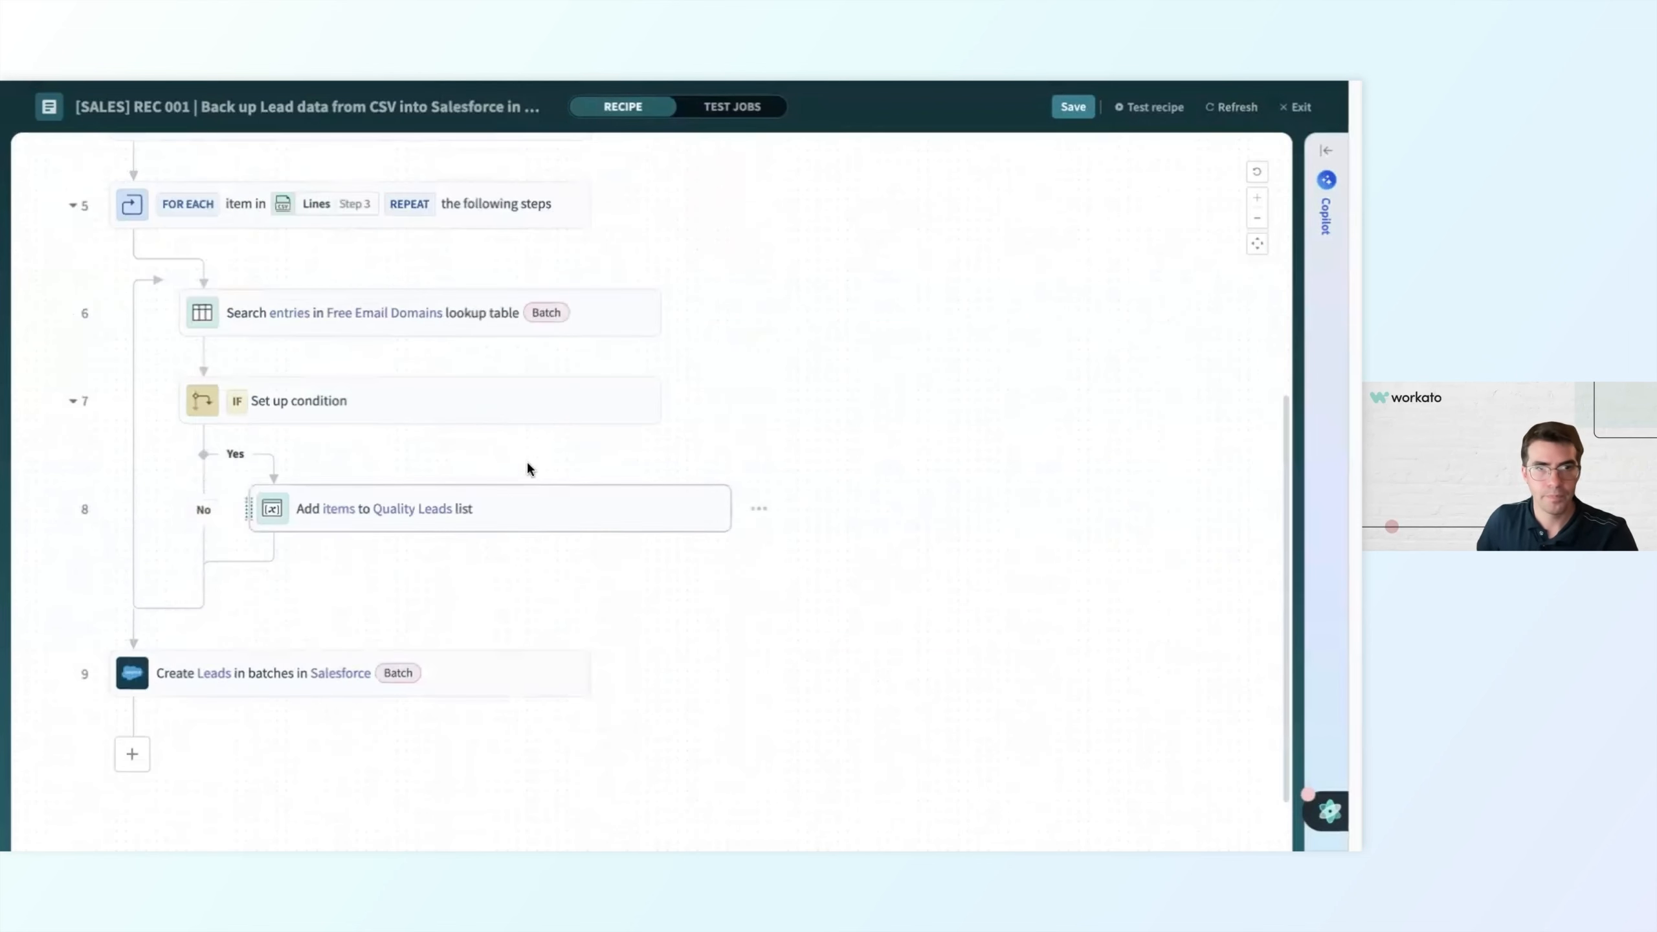
scroll(291, 418, "up", 1)
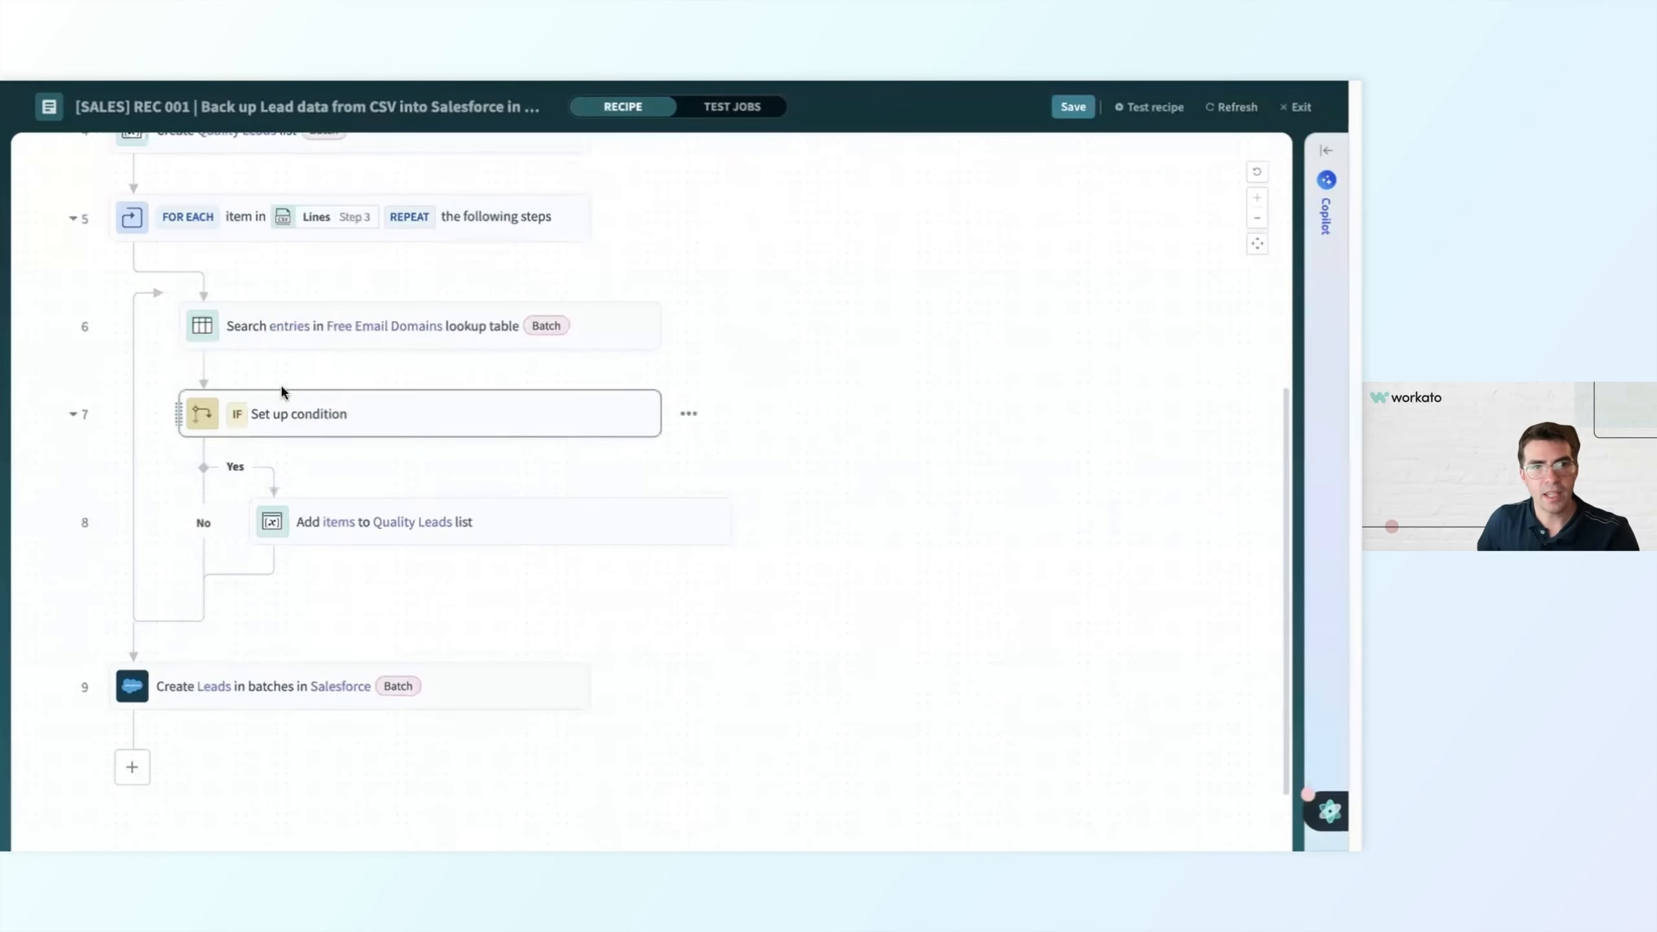
left_click(429, 425)
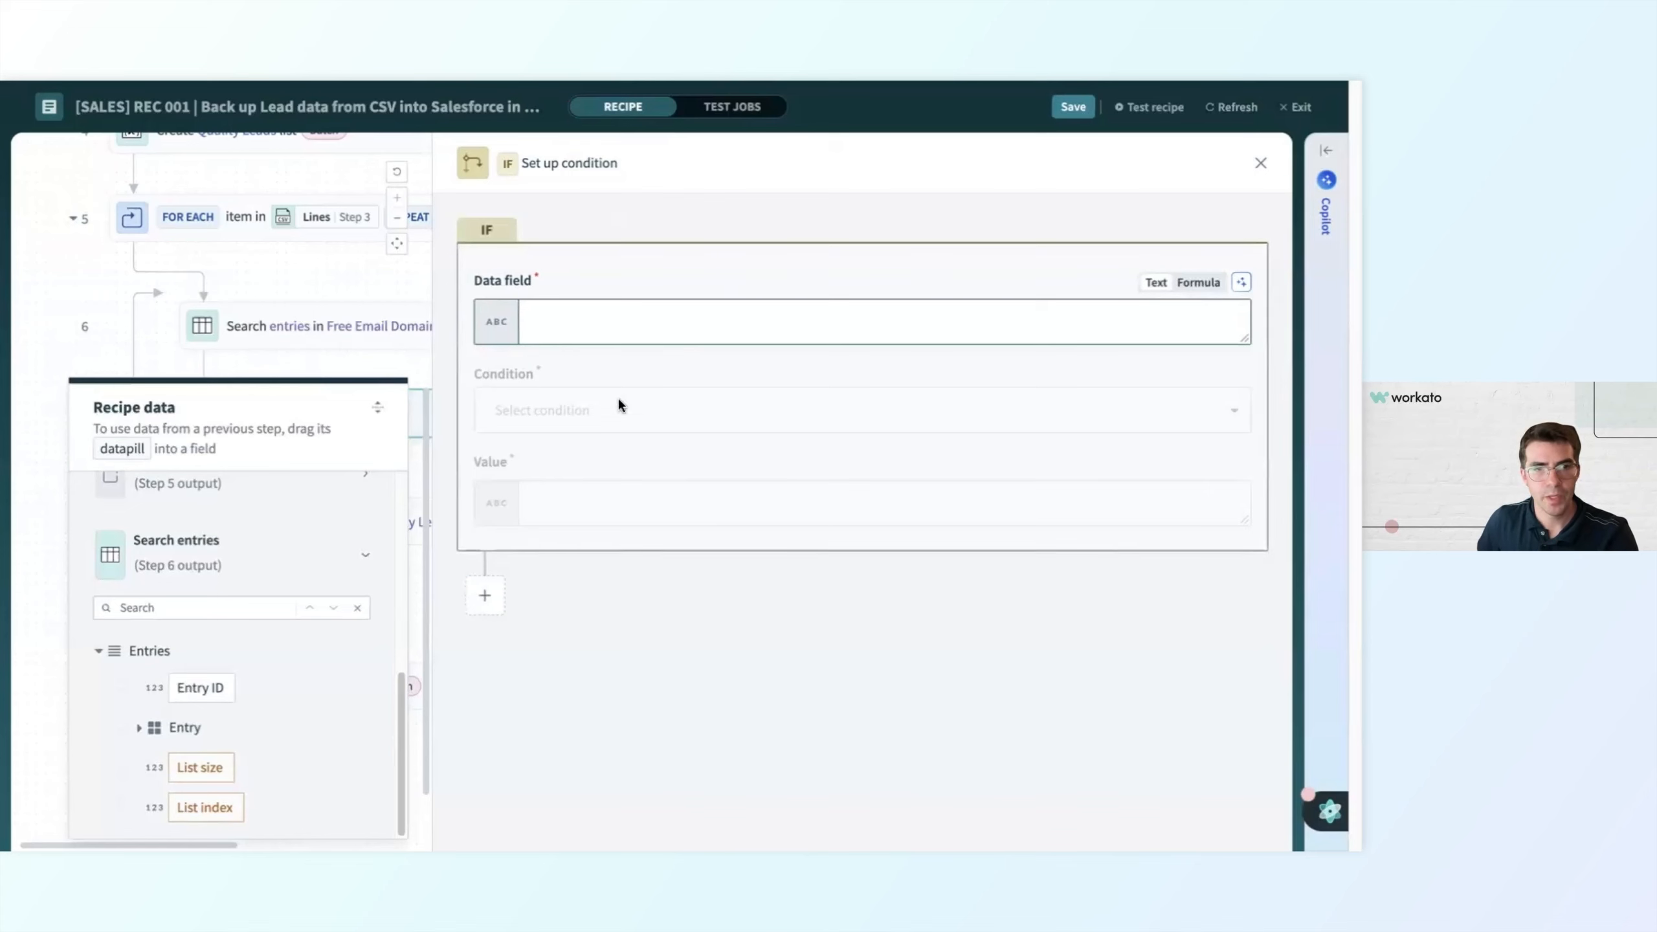
left_click(213, 775)
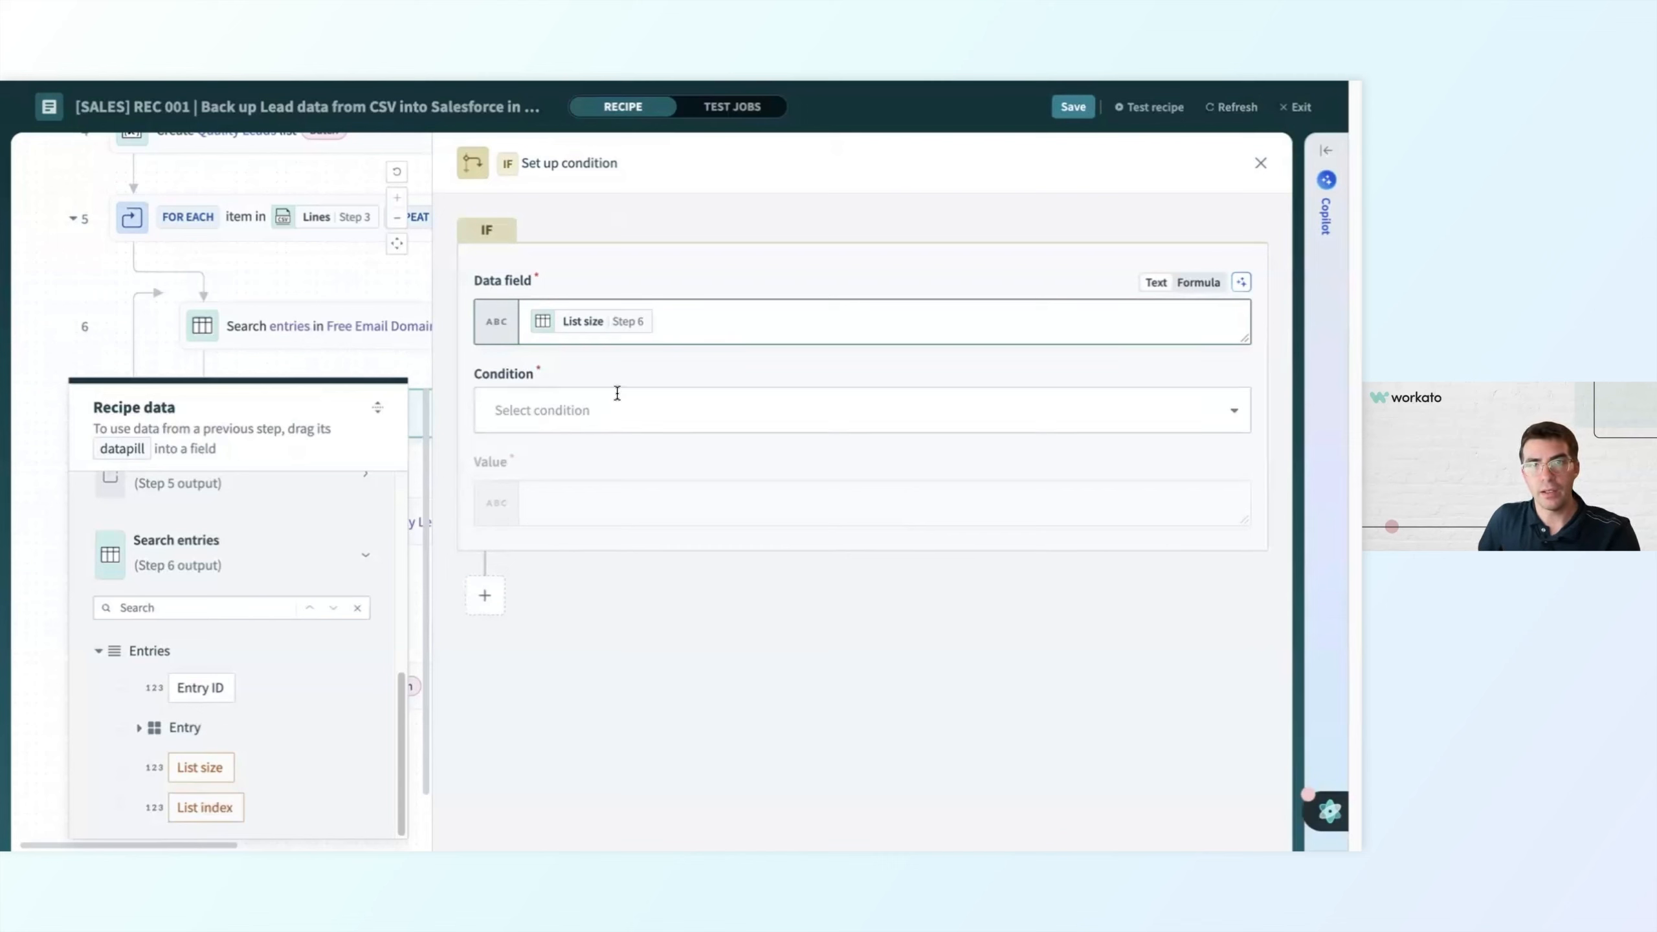
left_click(572, 368)
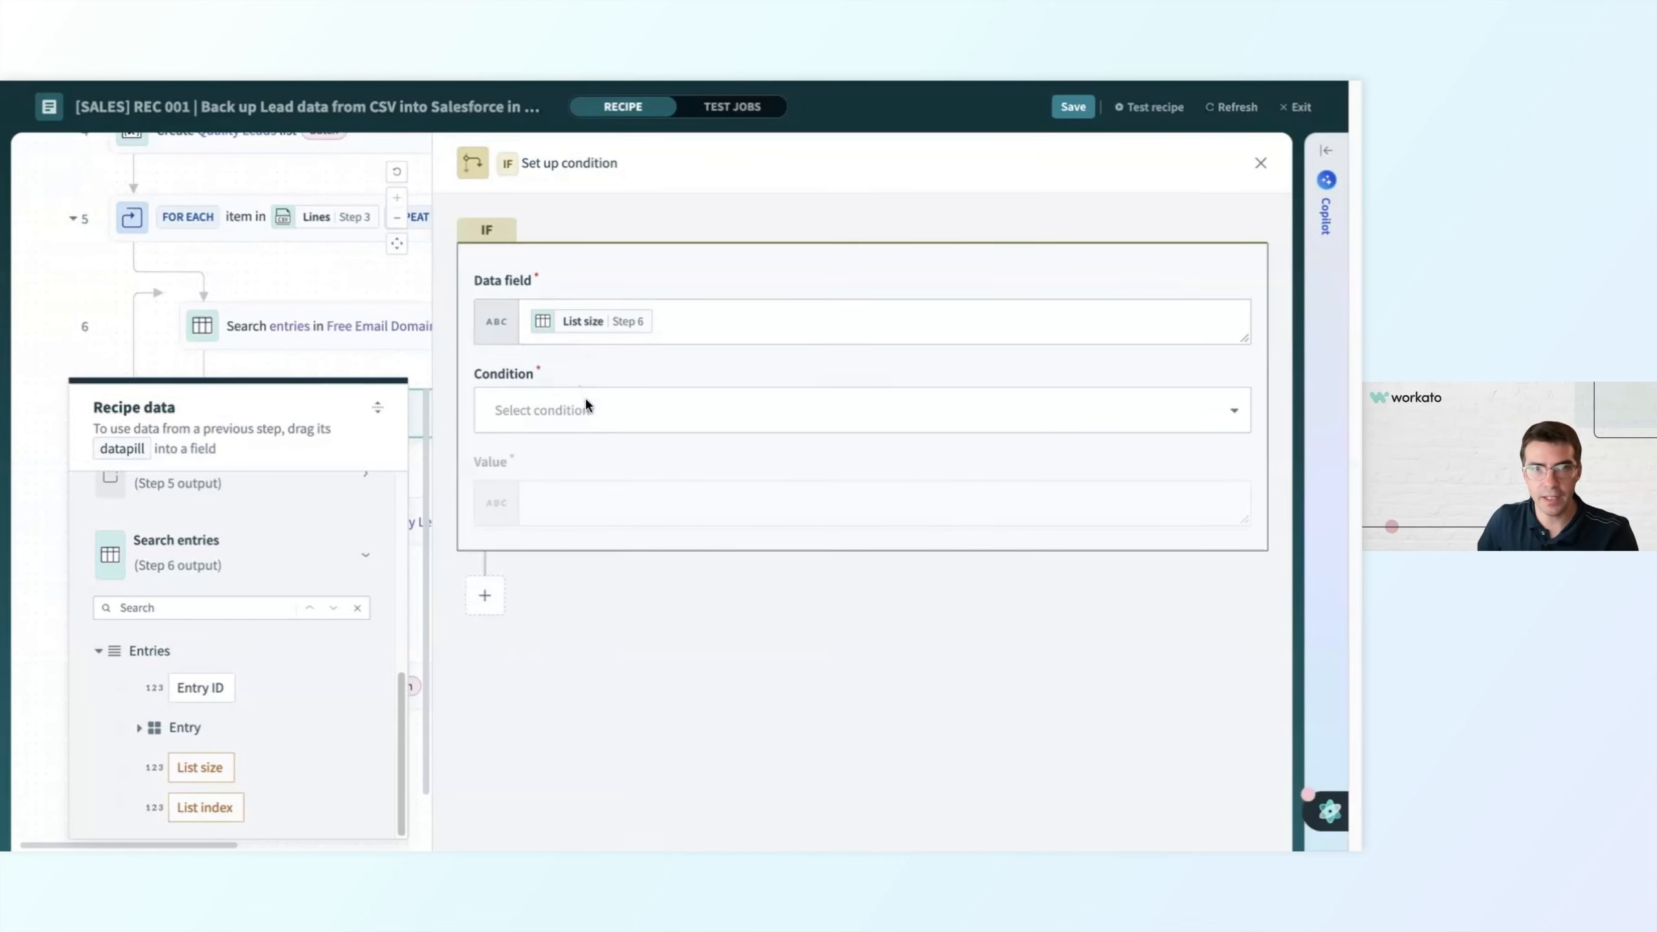
left_click(584, 397)
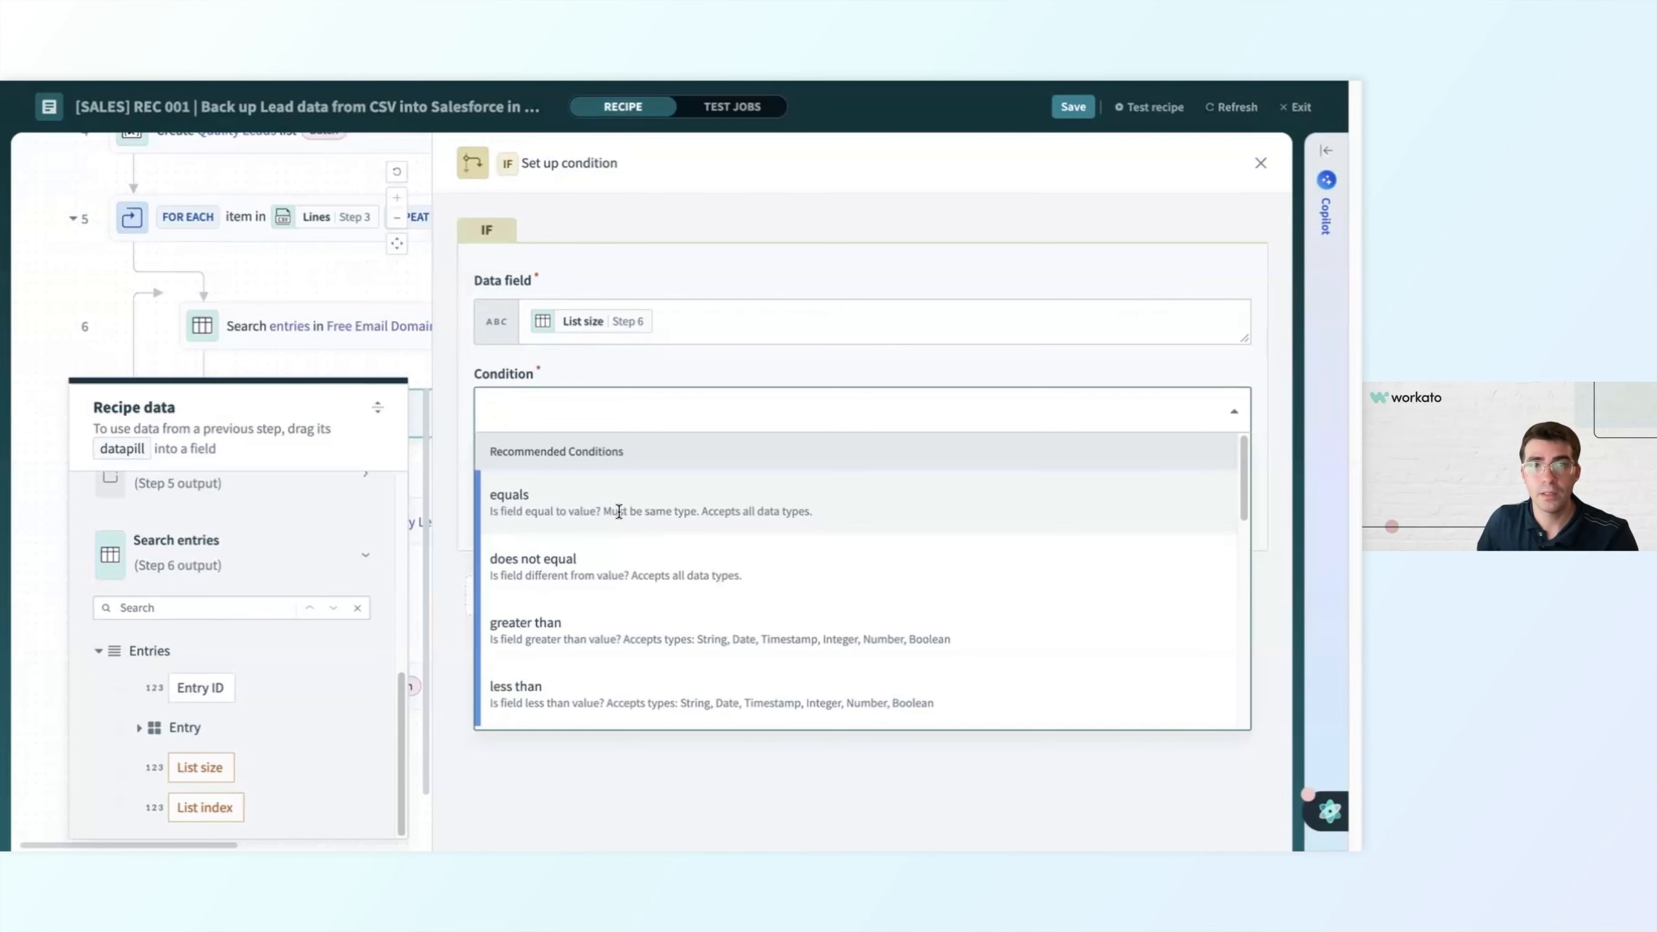
left_click(620, 516)
left_click(615, 513)
type("0")
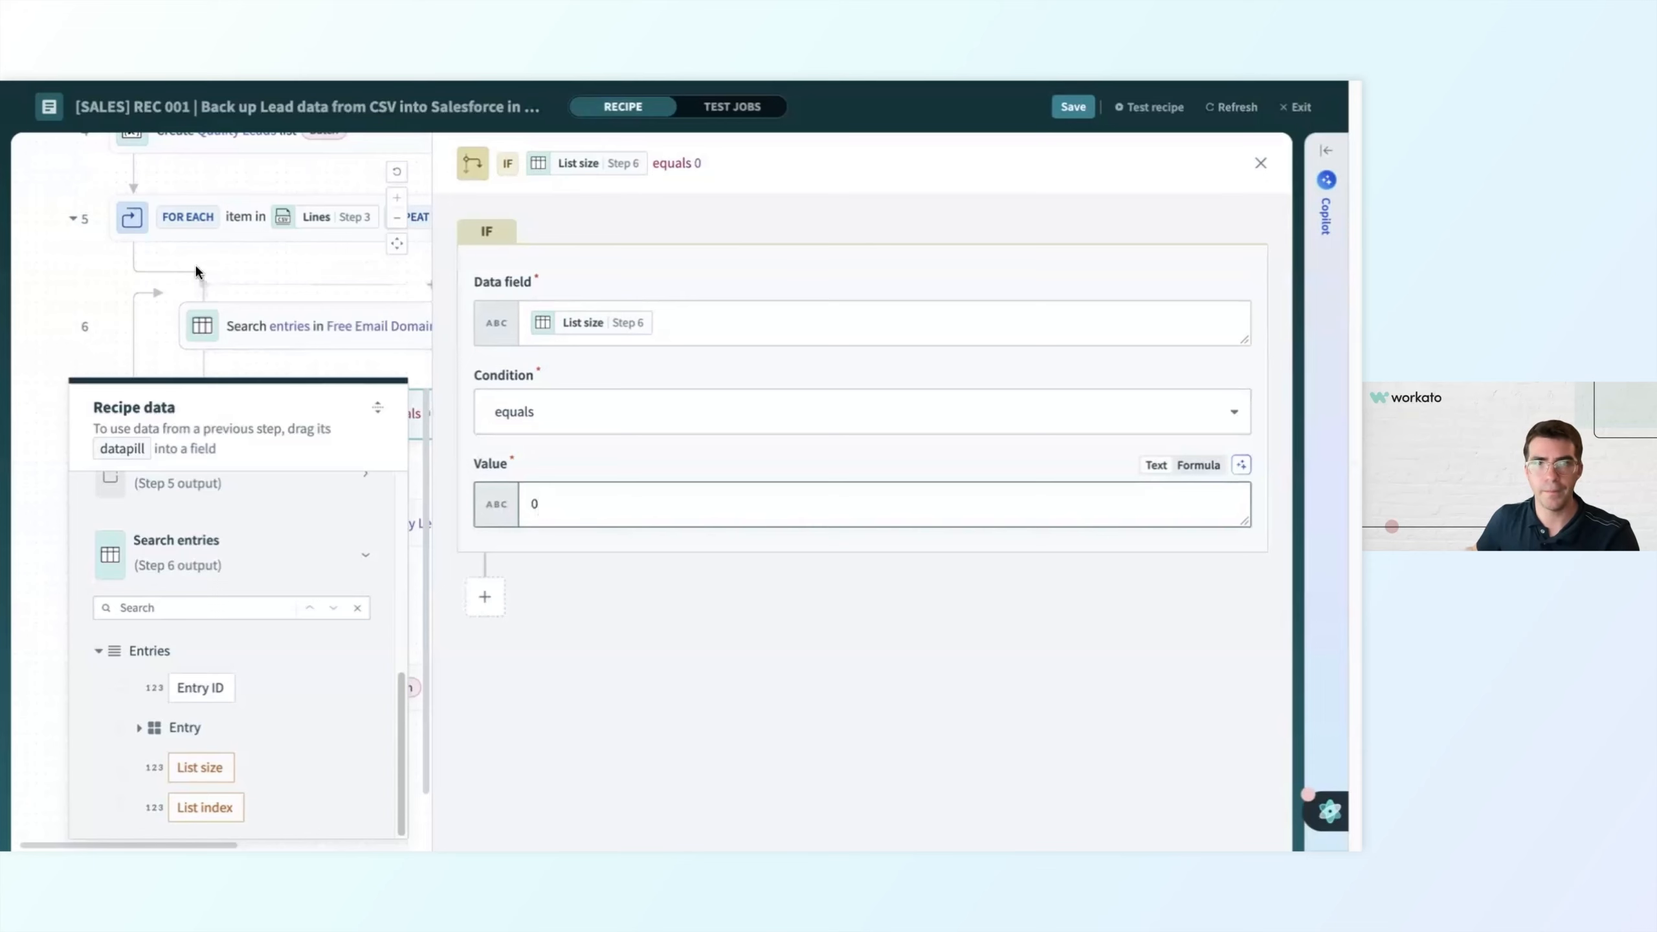
left_click(82, 293)
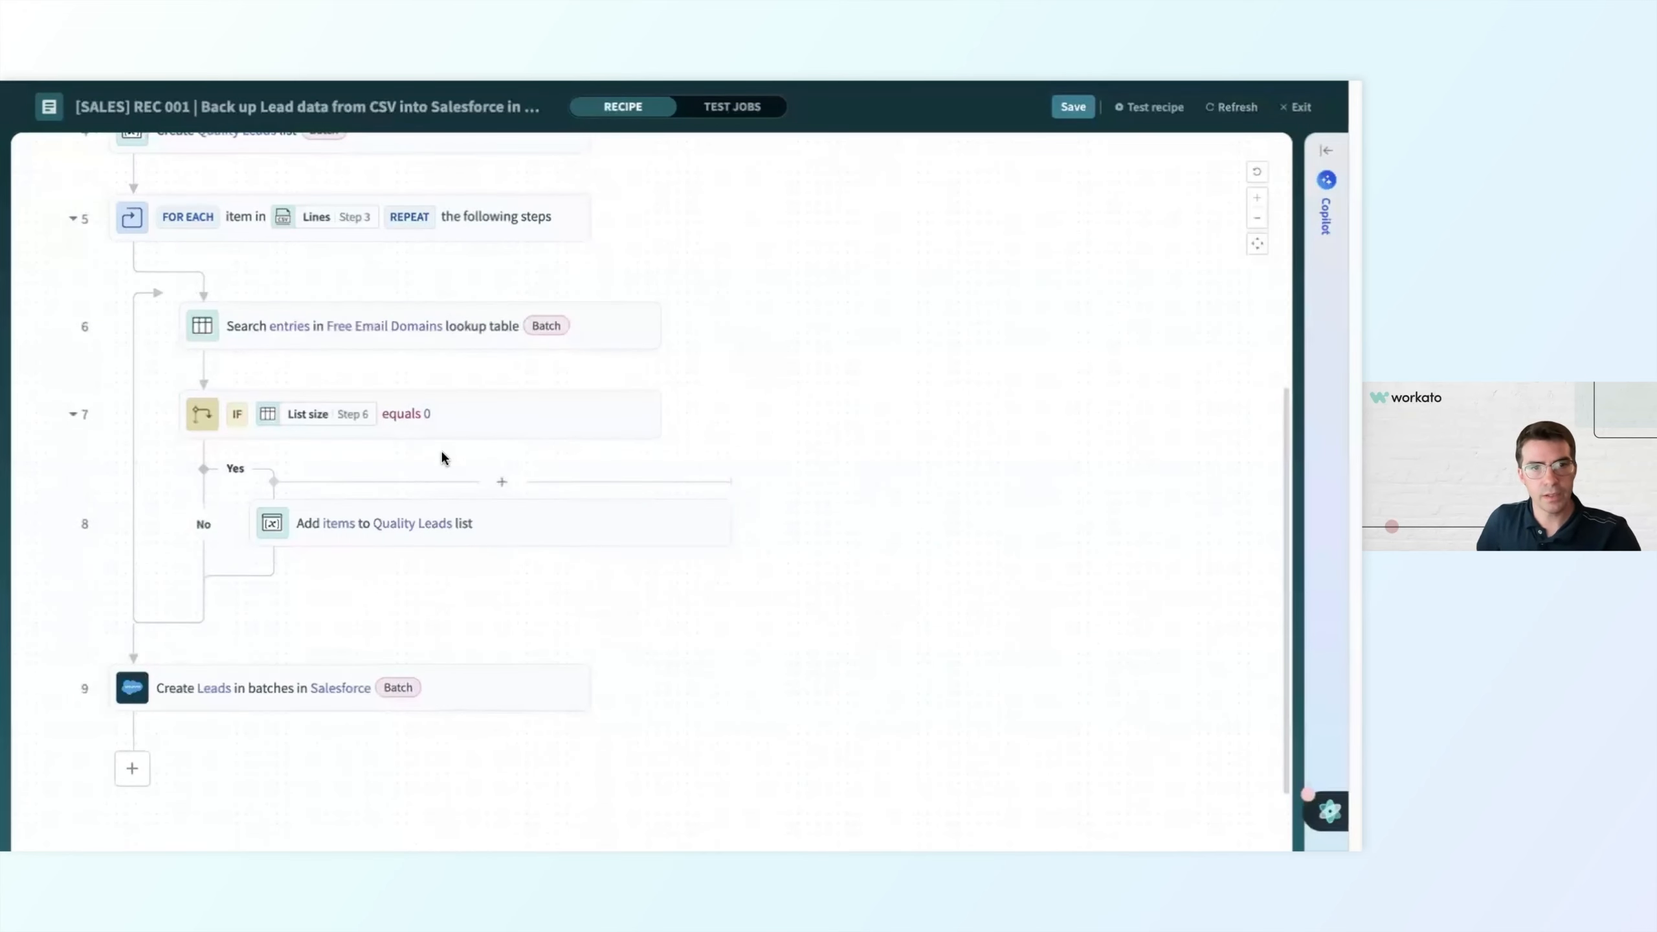
Review the setup of the step 8 action that adds items to the Quality Leads list, then close it.
left_click(528, 520)
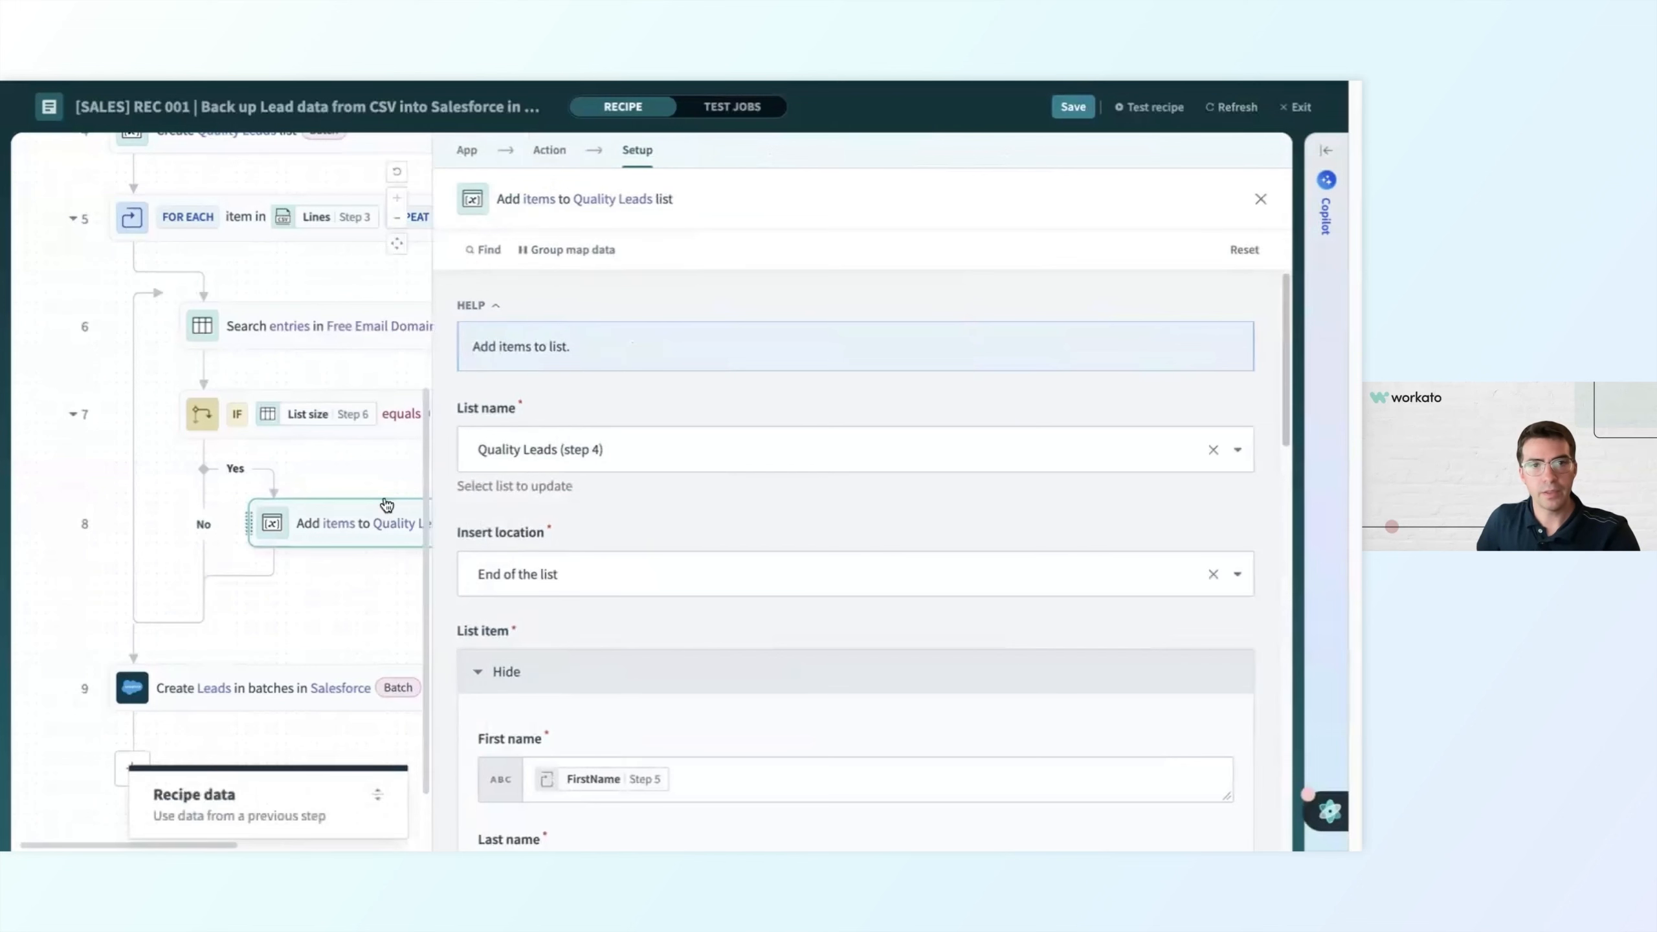
scroll(630, 497, "down", 3)
scroll(638, 505, "up", 3)
key("Escape")
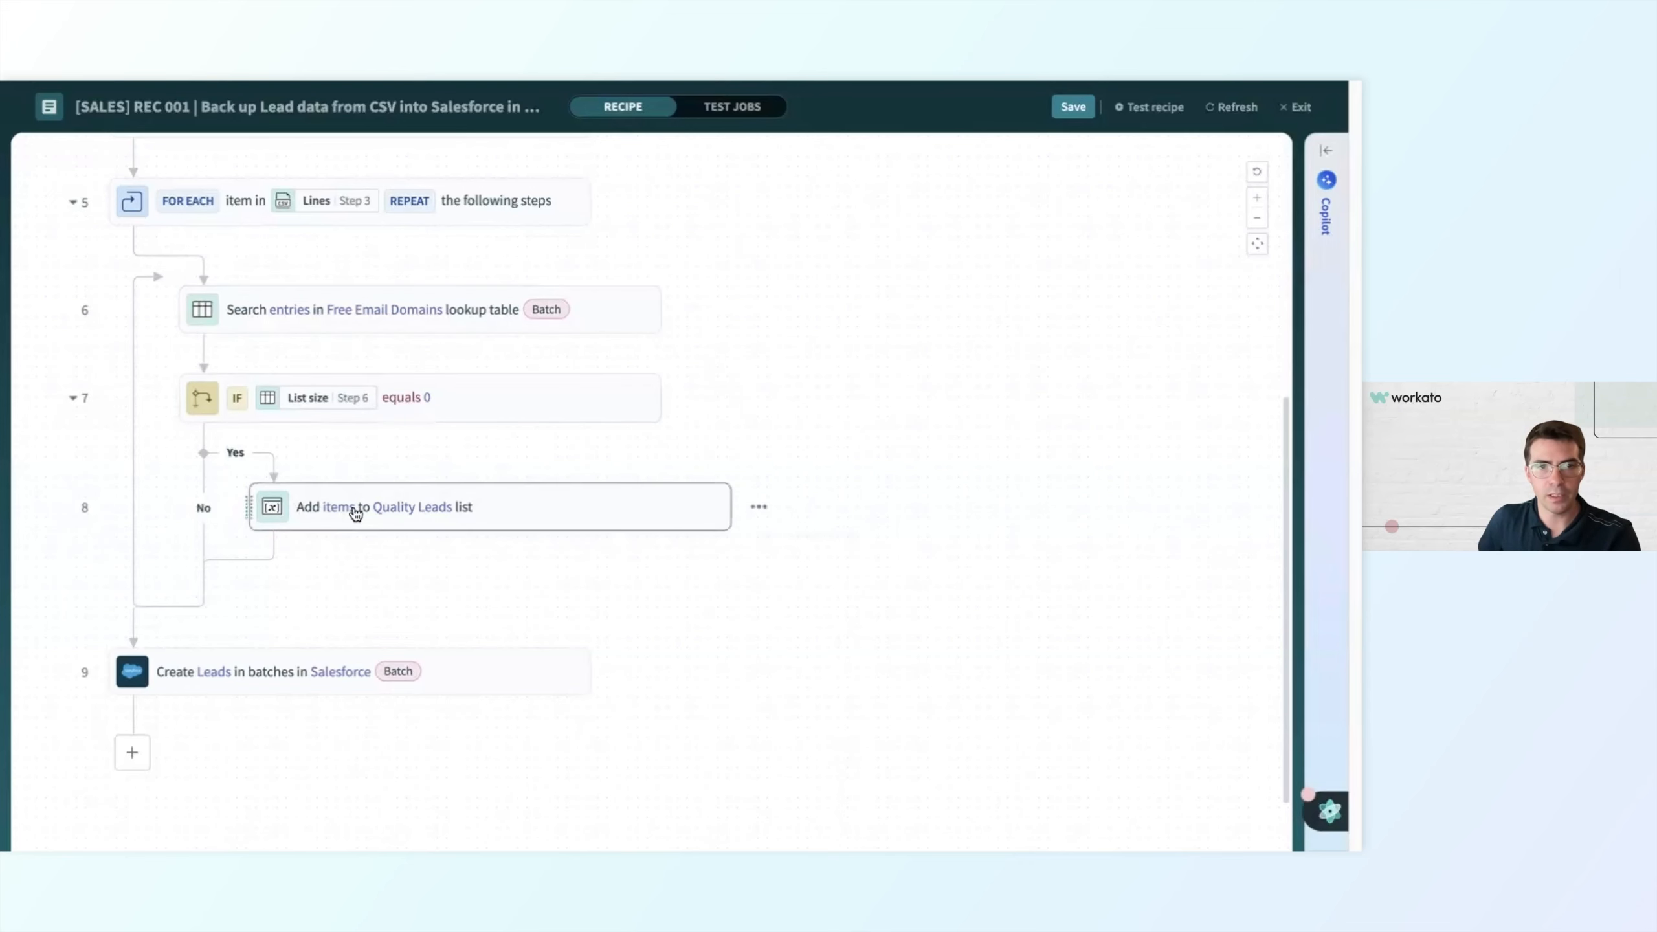
Review the setup of the step 9 Salesforce action that creates Leads in batches, including its Leads source list.
left_click(496, 673)
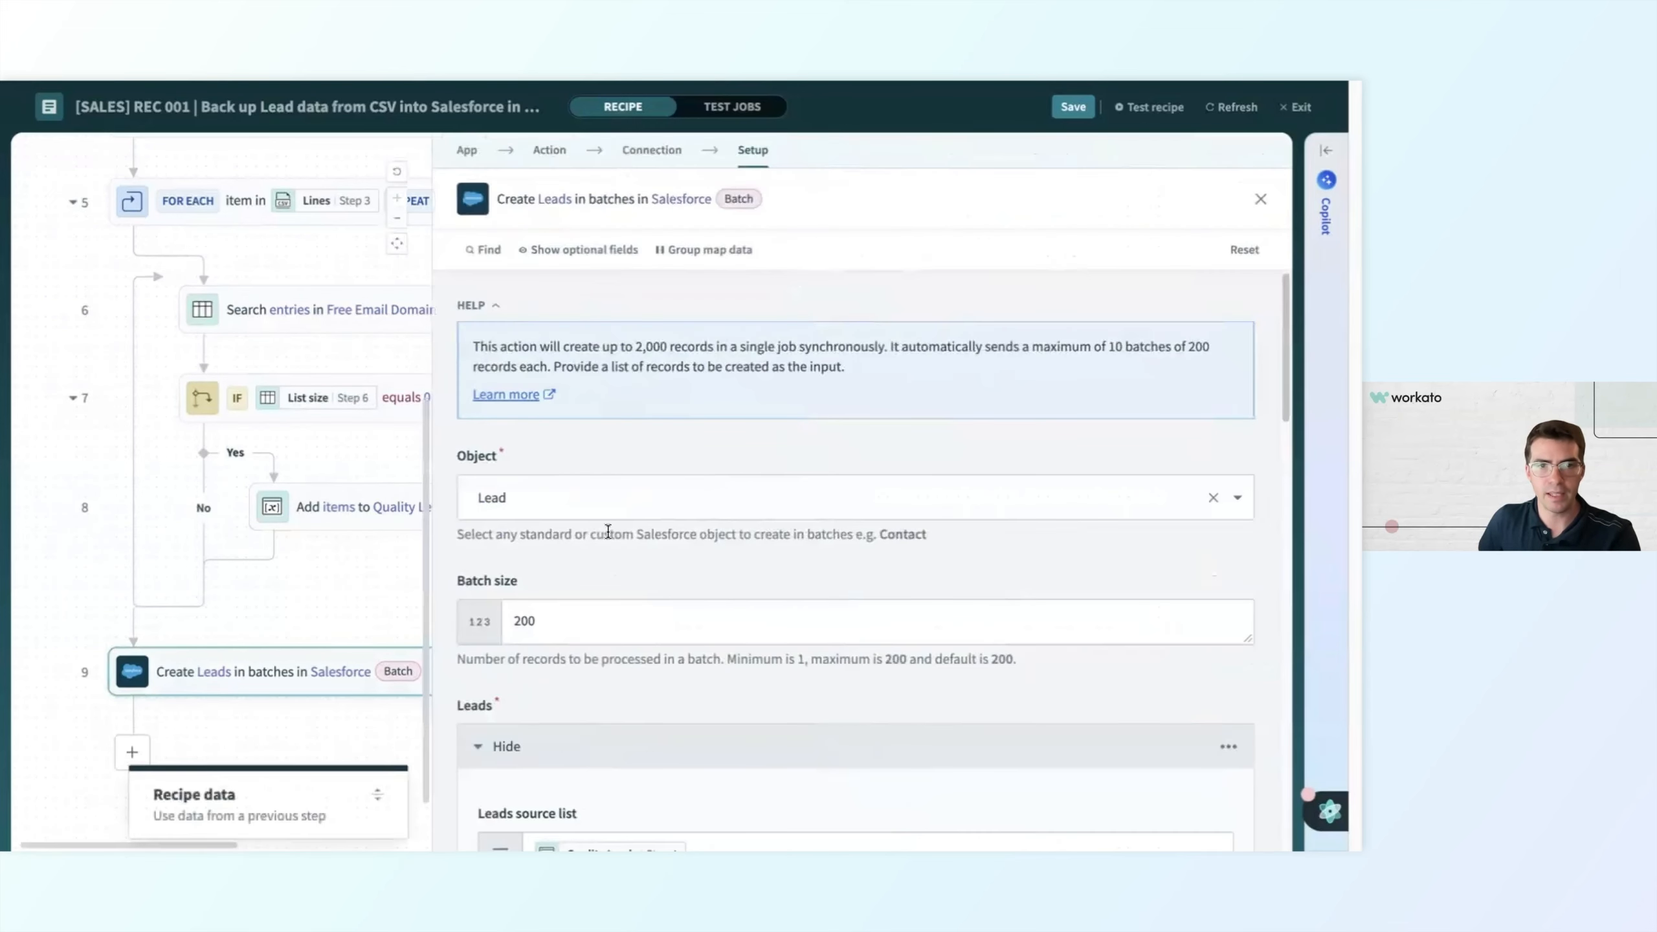
scroll(608, 531, "down", 3)
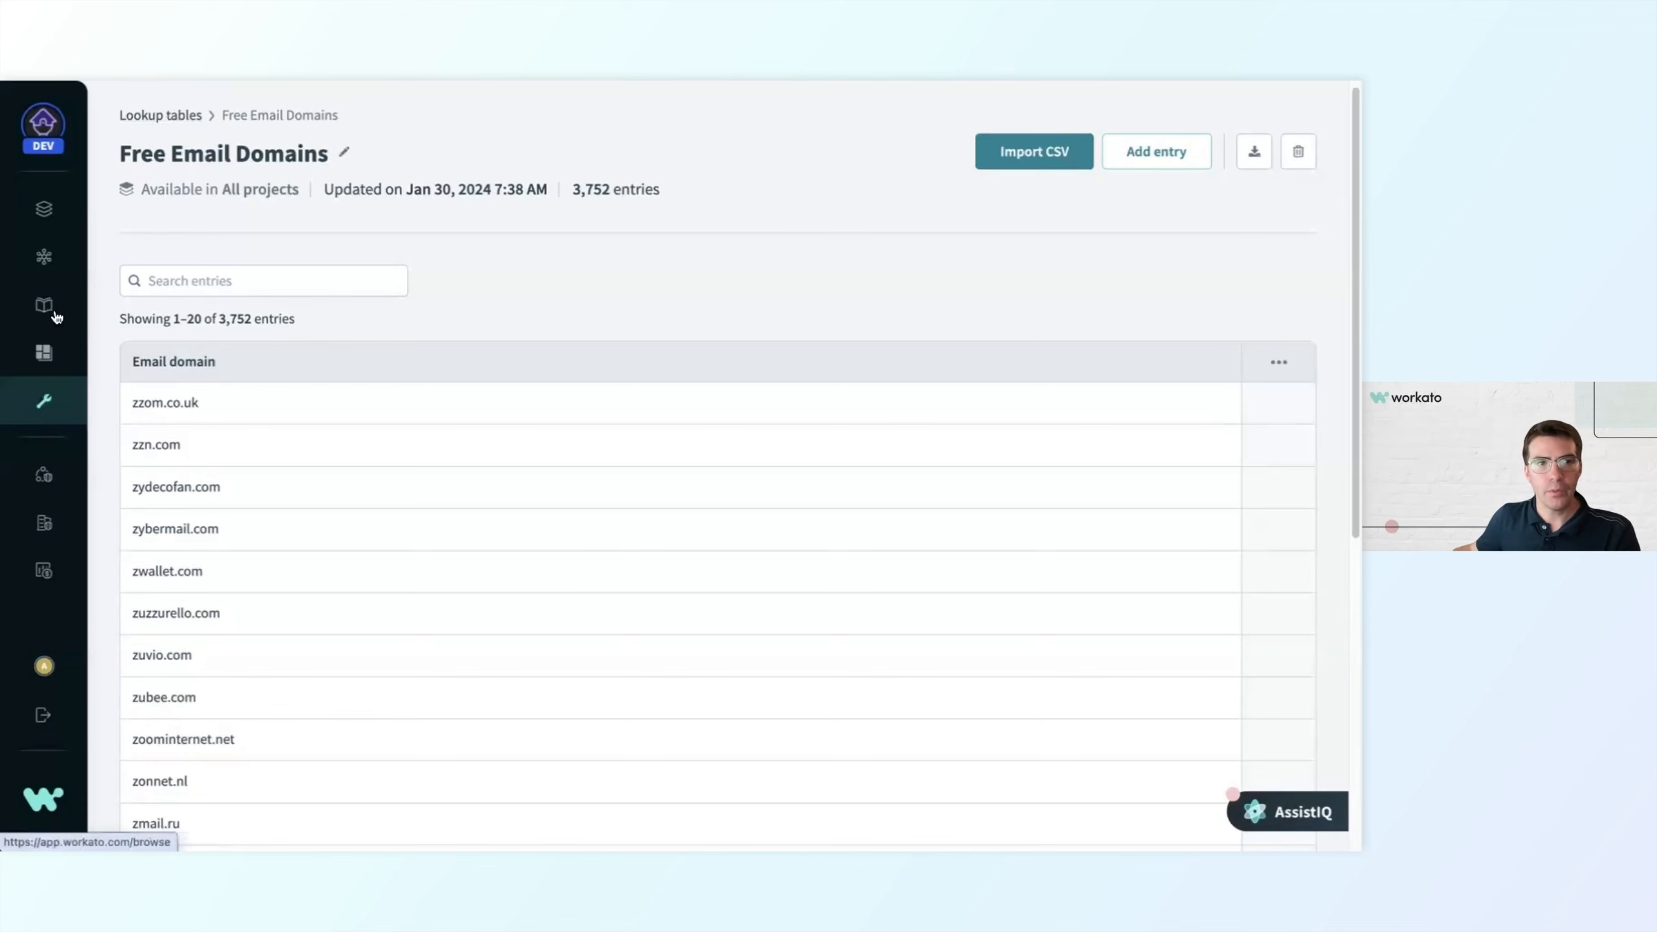
In the lookup tables browser tab, create a new lookup table and preview manual entry, discarding its two untitled columns.
mouse_move(57, 400)
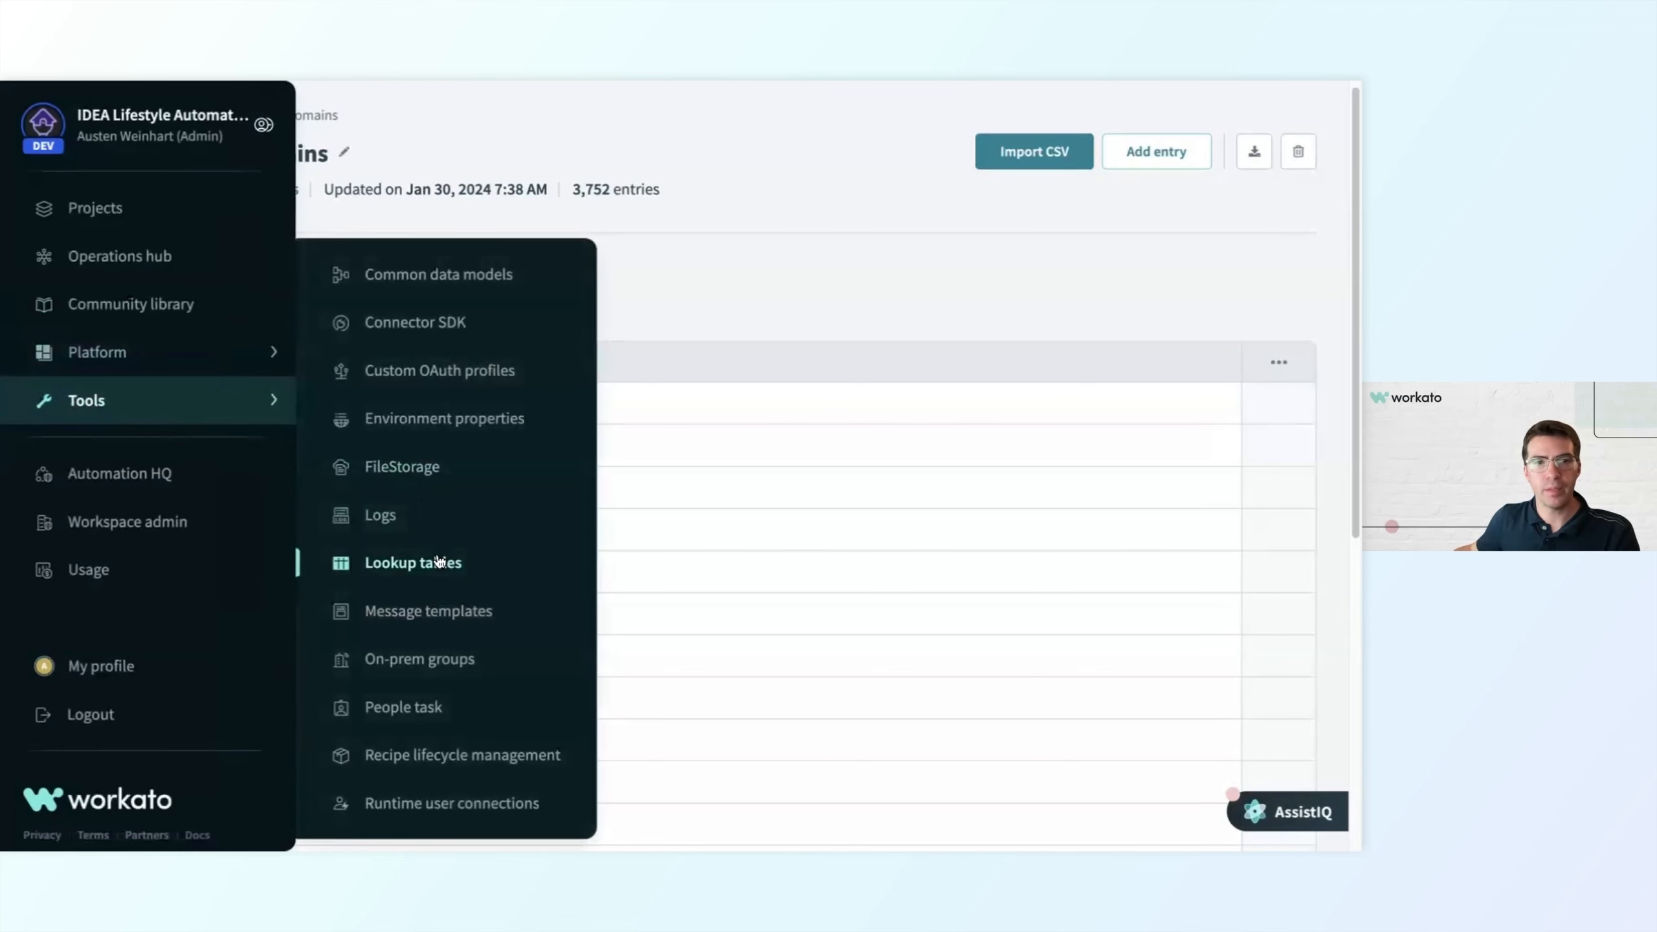
left_click(195, 121)
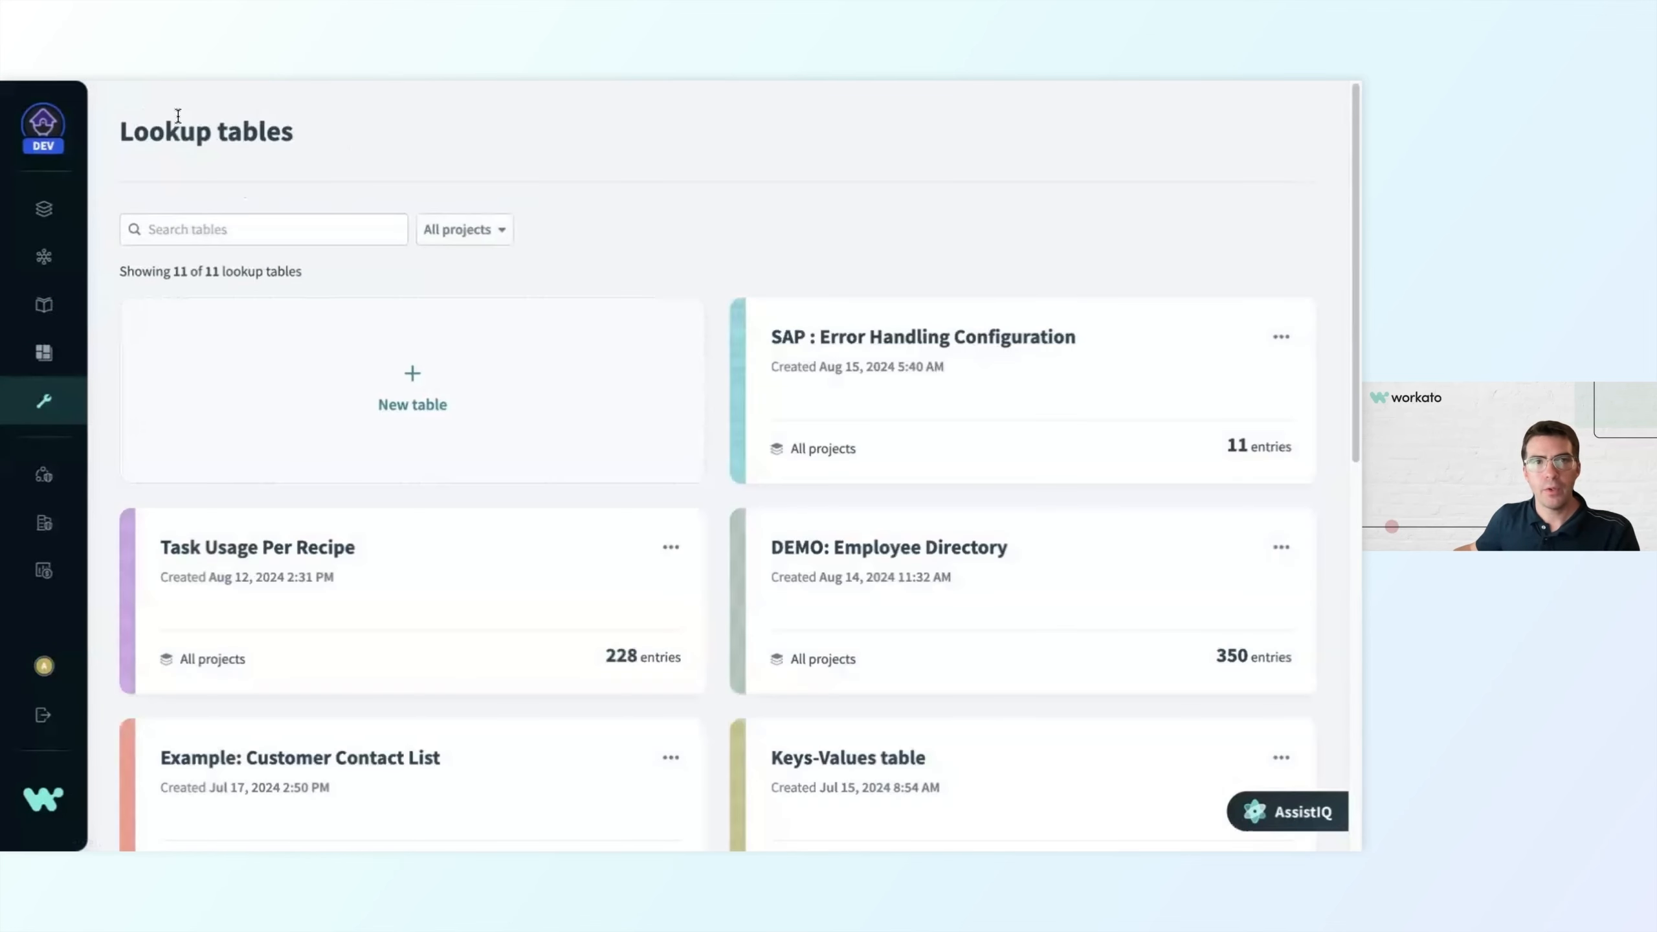
left_click(413, 381)
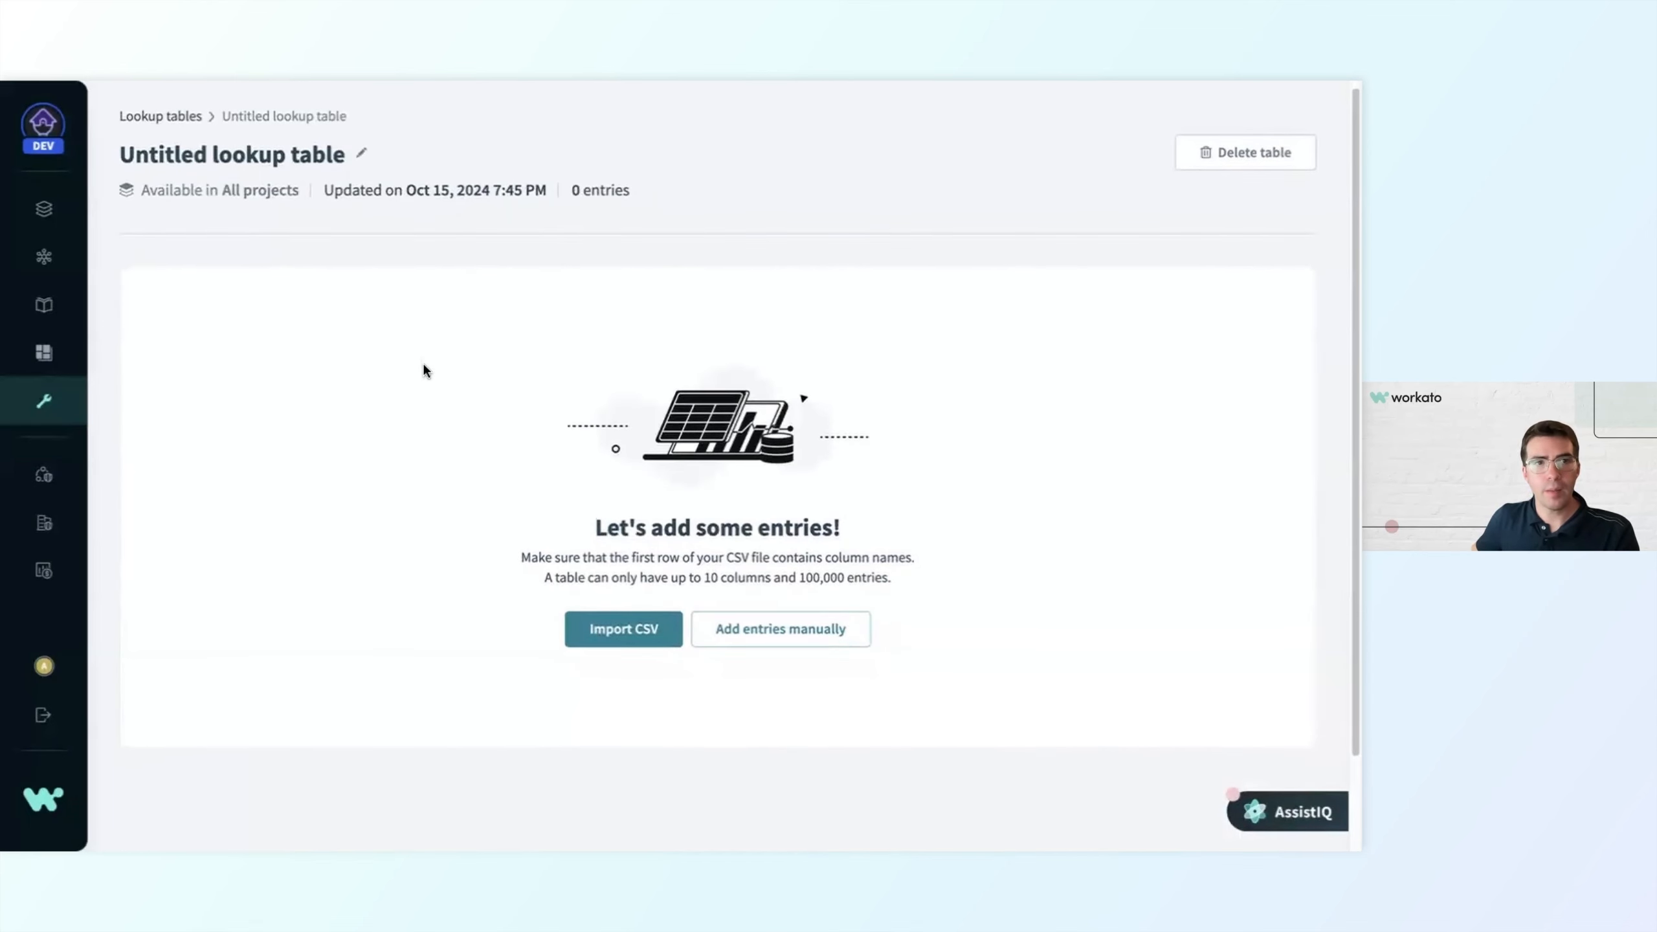
left_click(811, 631)
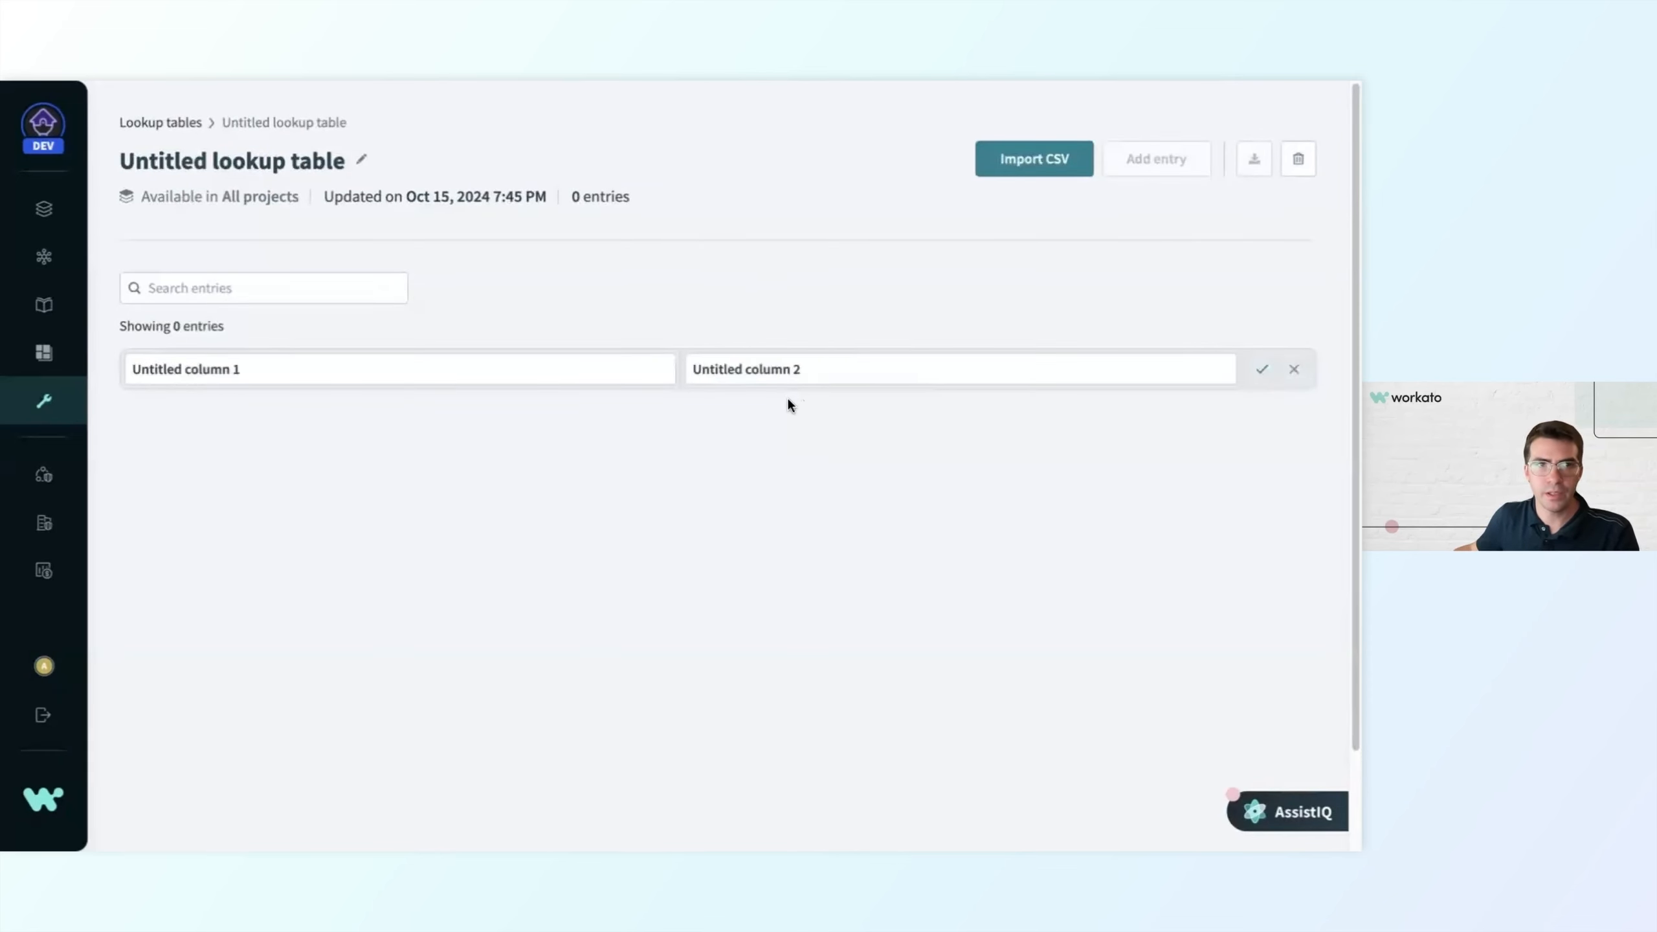
left_click(1295, 369)
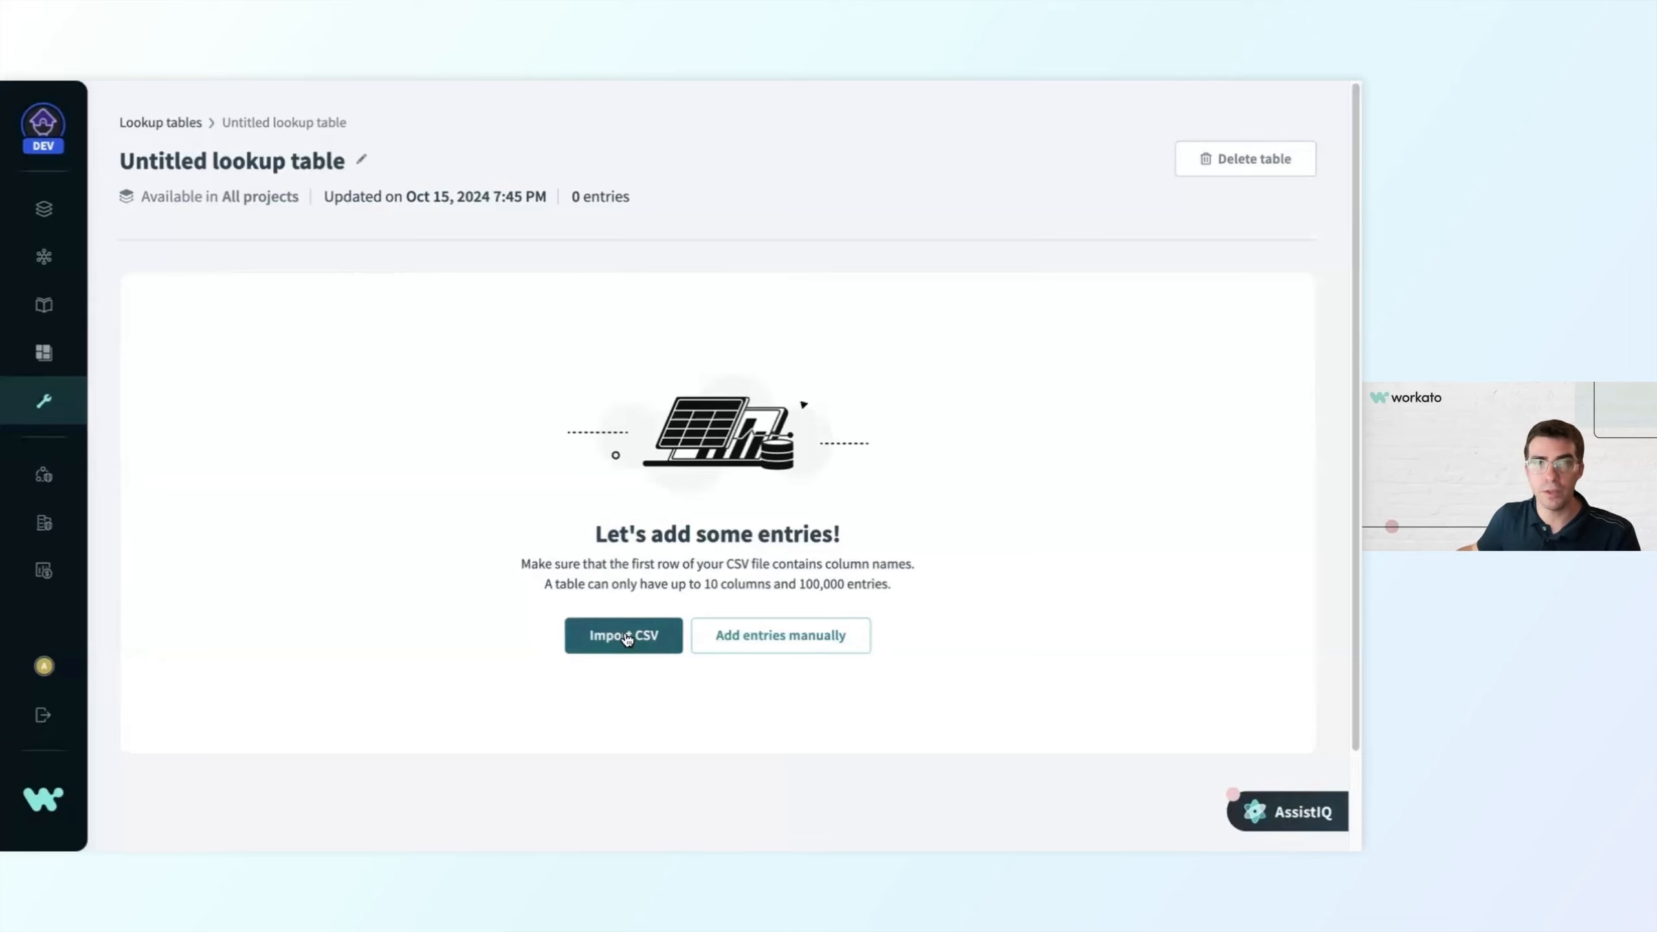